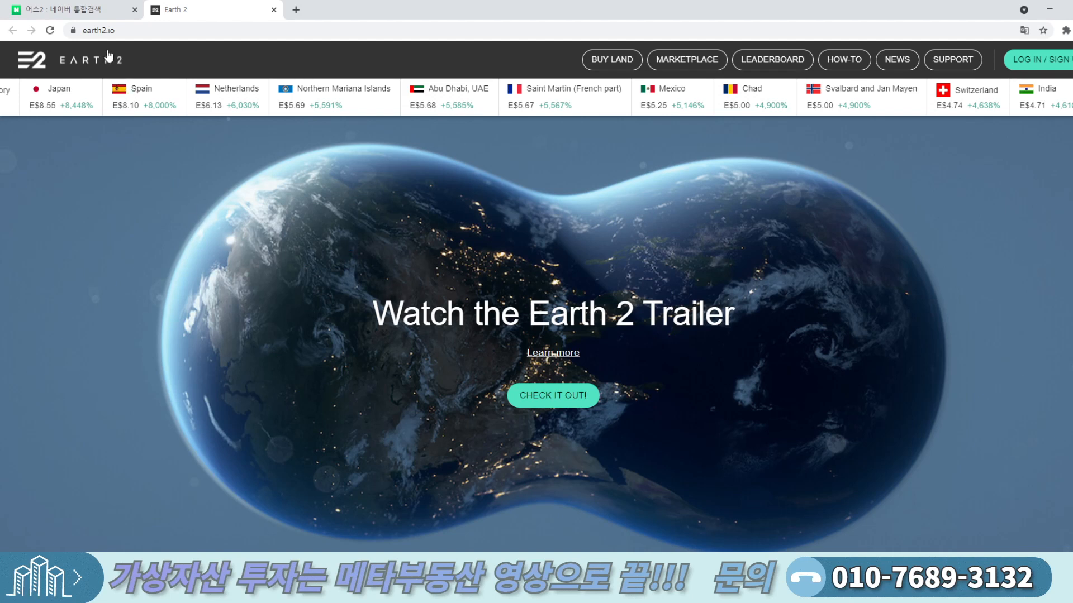
- Switch to the Naver 어스2 results and scroll down to the official earth2.io listing
mouse_move(127, 40)
mouse_down()
mouse_move(79, 39)
mouse_move(77, 22)
mouse_move(126, 38)
mouse_up()
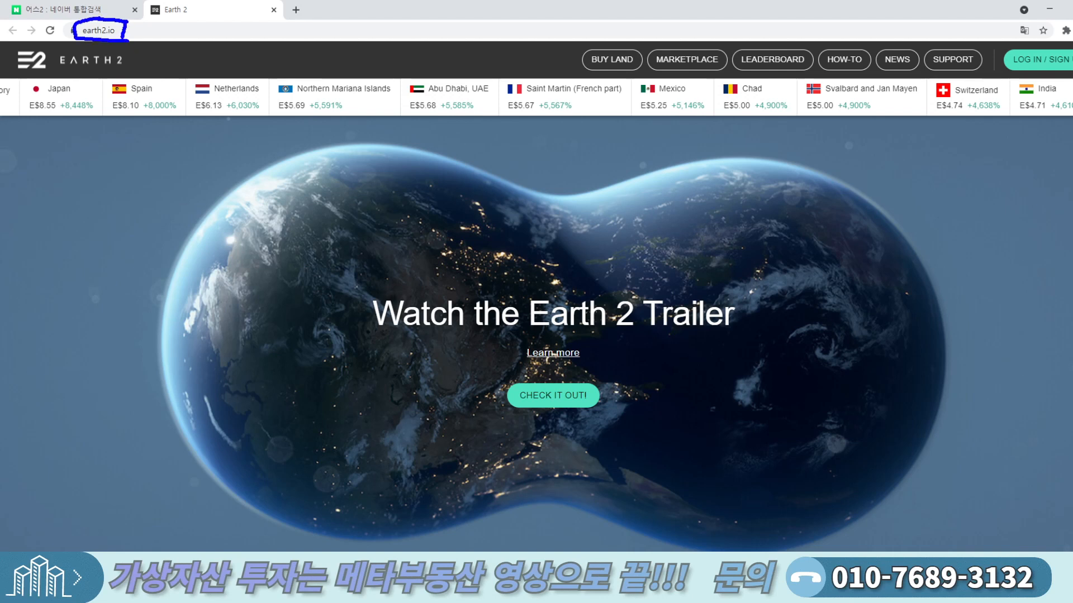
key(Escape)
click(94, 11)
scroll(404, 176, up, 3)
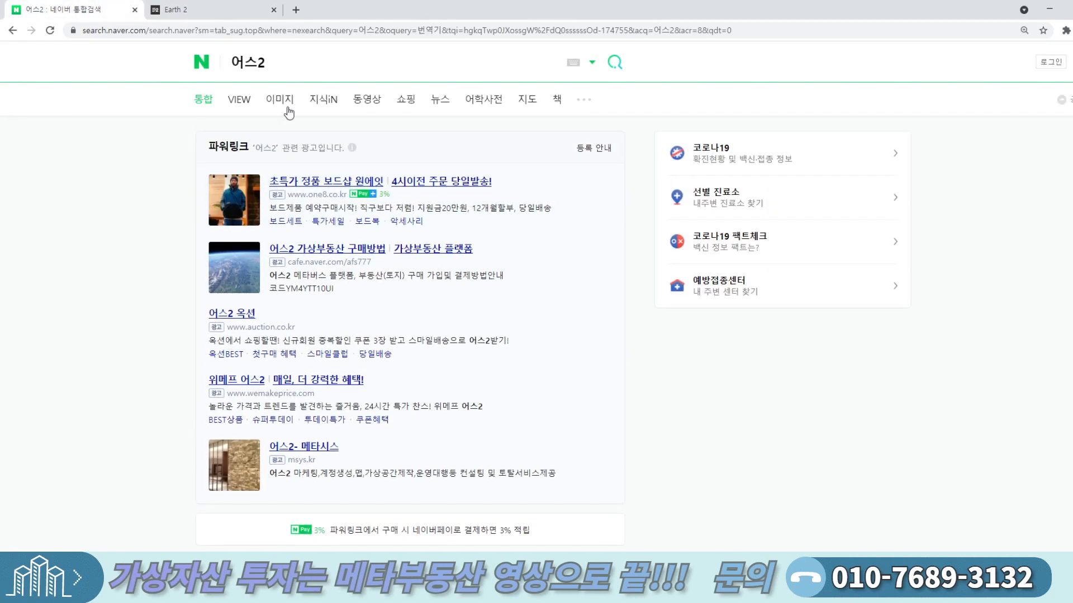
scroll(349, 163, down, 5)
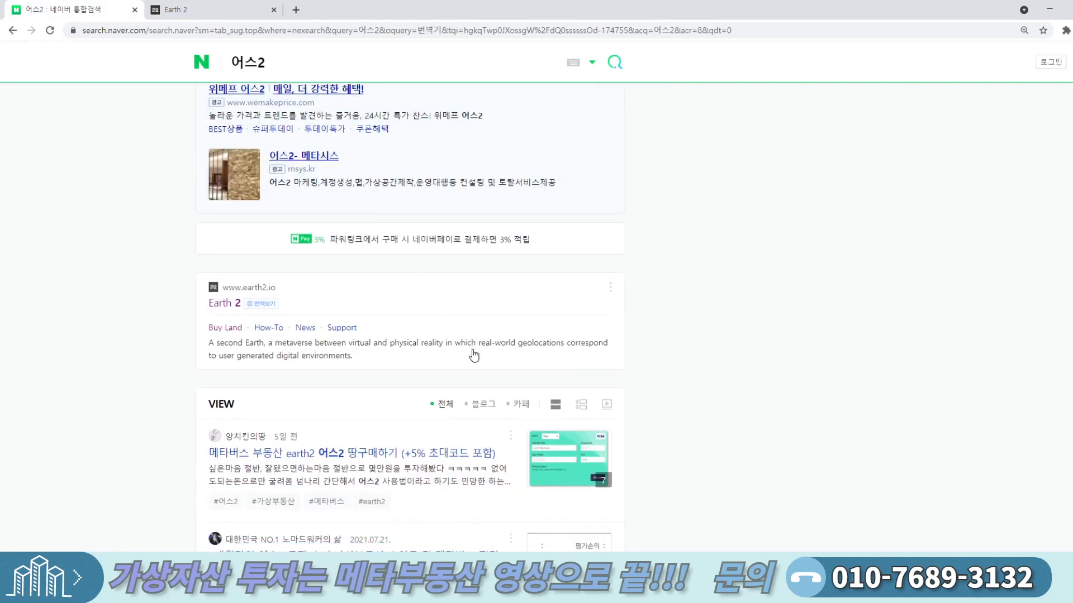
mouse_move(670, 371)
mouse_down()
mouse_move(240, 362)
mouse_move(178, 301)
mouse_move(374, 277)
mouse_move(673, 346)
mouse_move(668, 369)
mouse_up()
key(Escape)
- Open the official Earth 2 site, close the duplicate tab, and translate the page into Korean
click(218, 307)
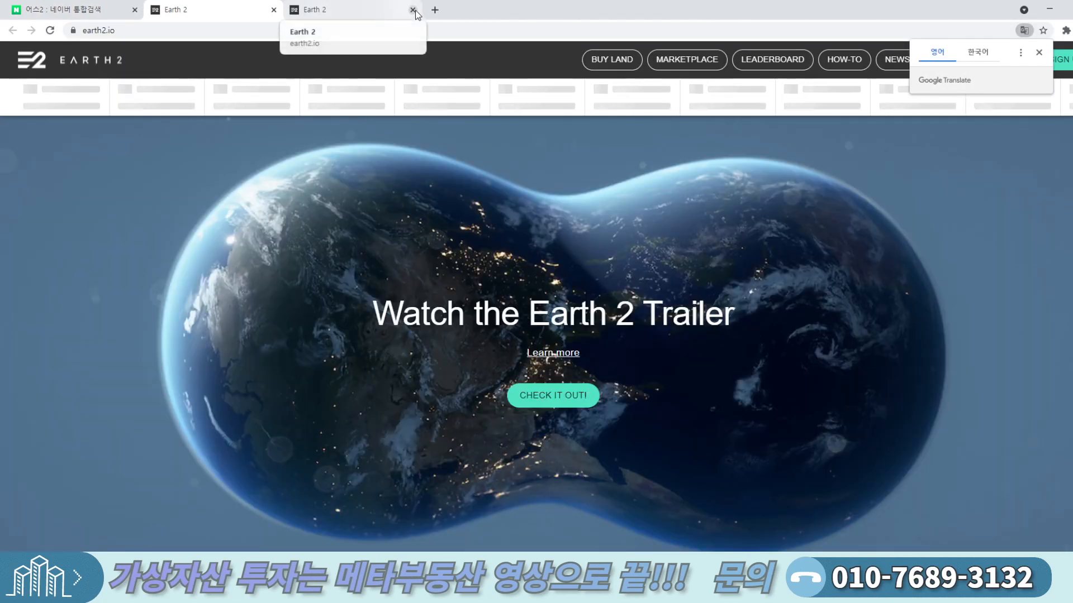
click(412, 10)
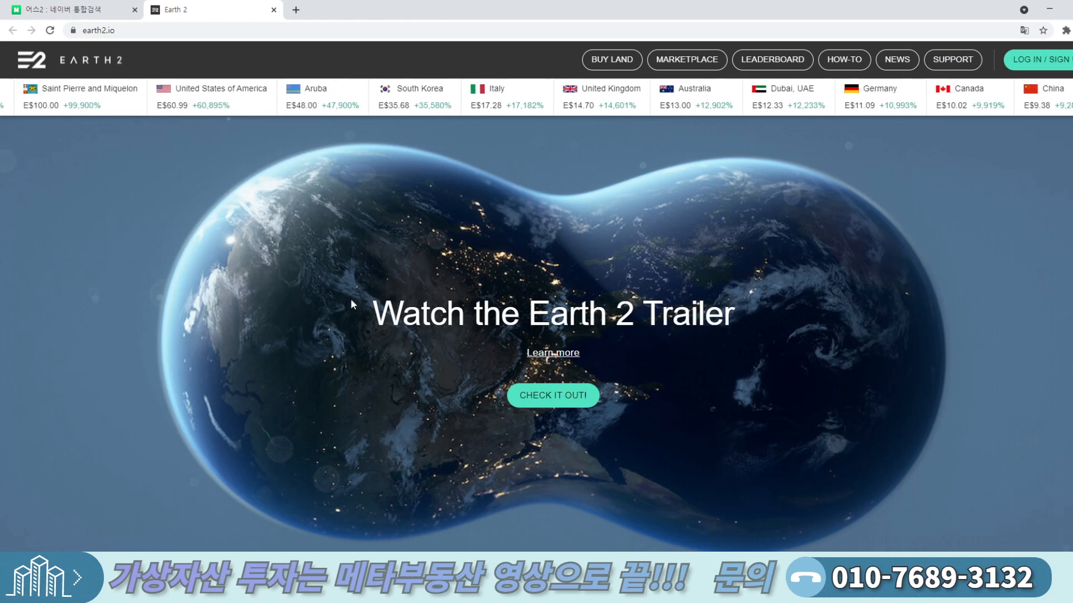
right_click(109, 297)
click(161, 421)
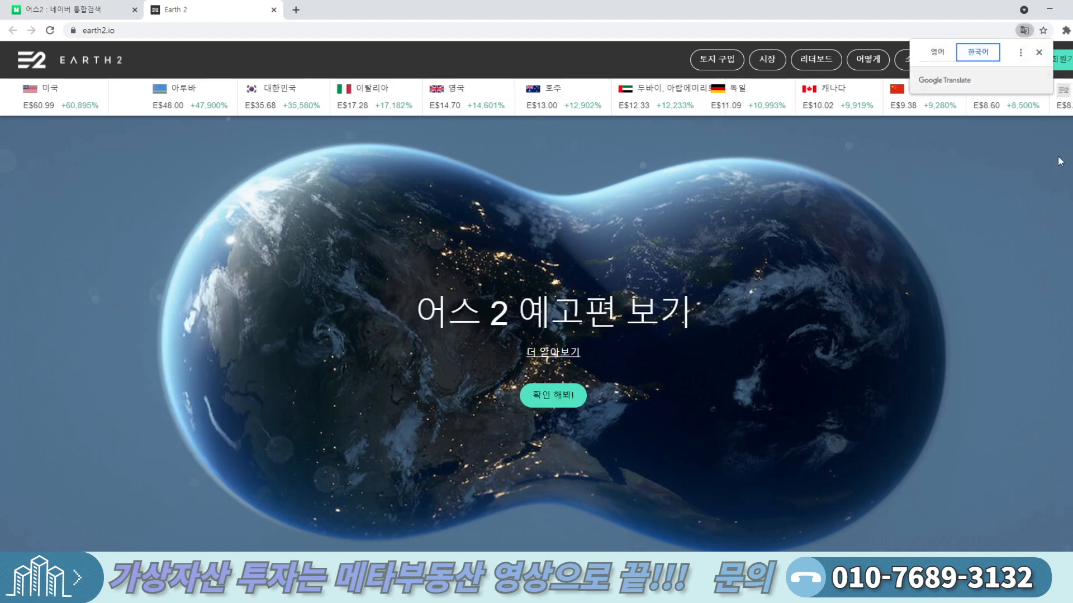
click(1037, 53)
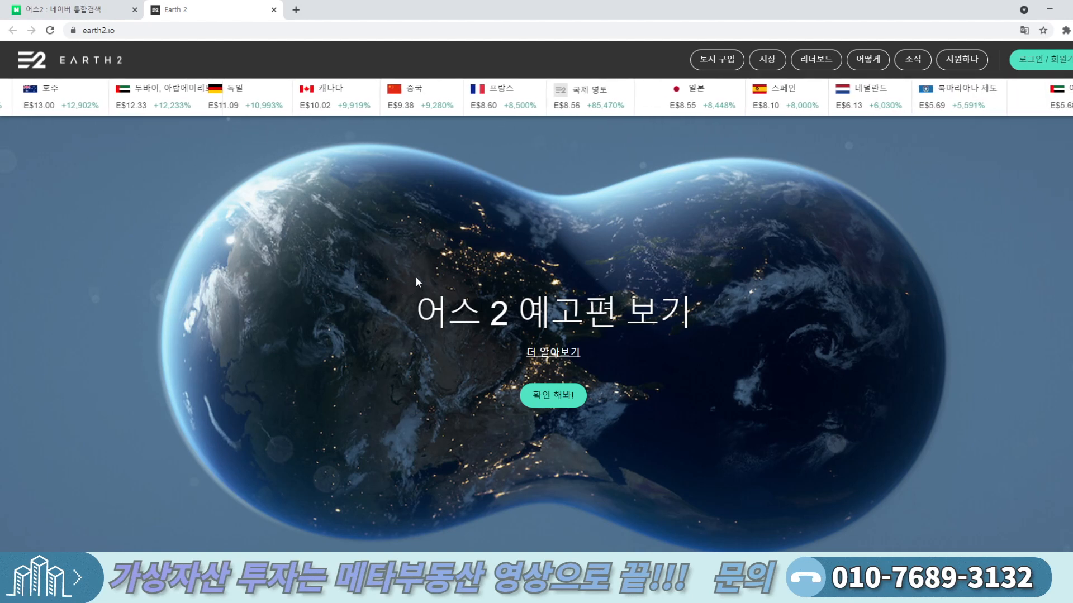
- Create a new Earth 2 account by pasting the e-mail address, typing a password, and submitting
click(1045, 68)
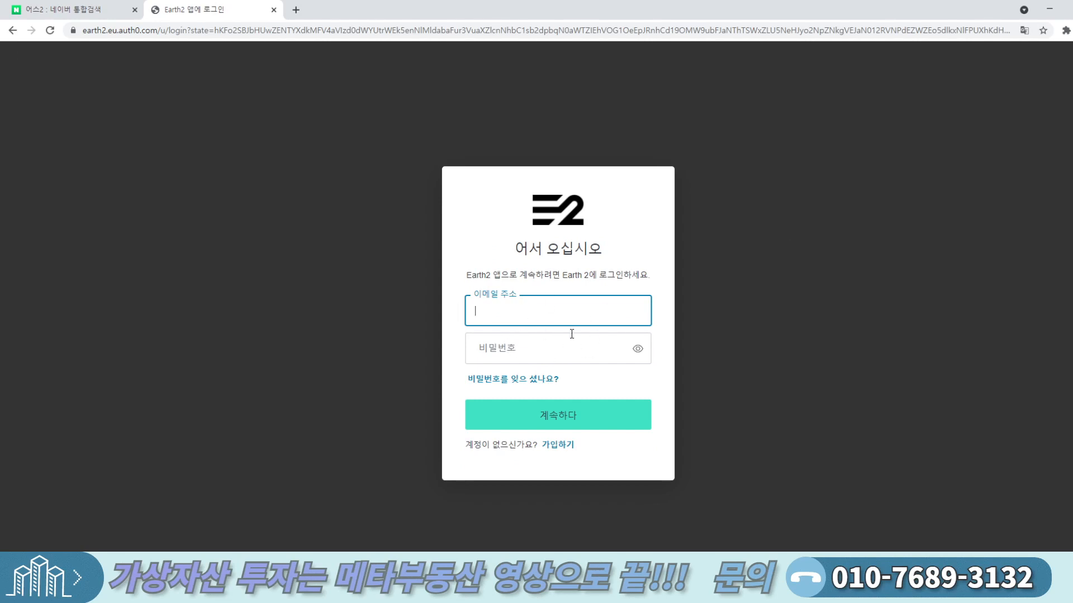
click(568, 449)
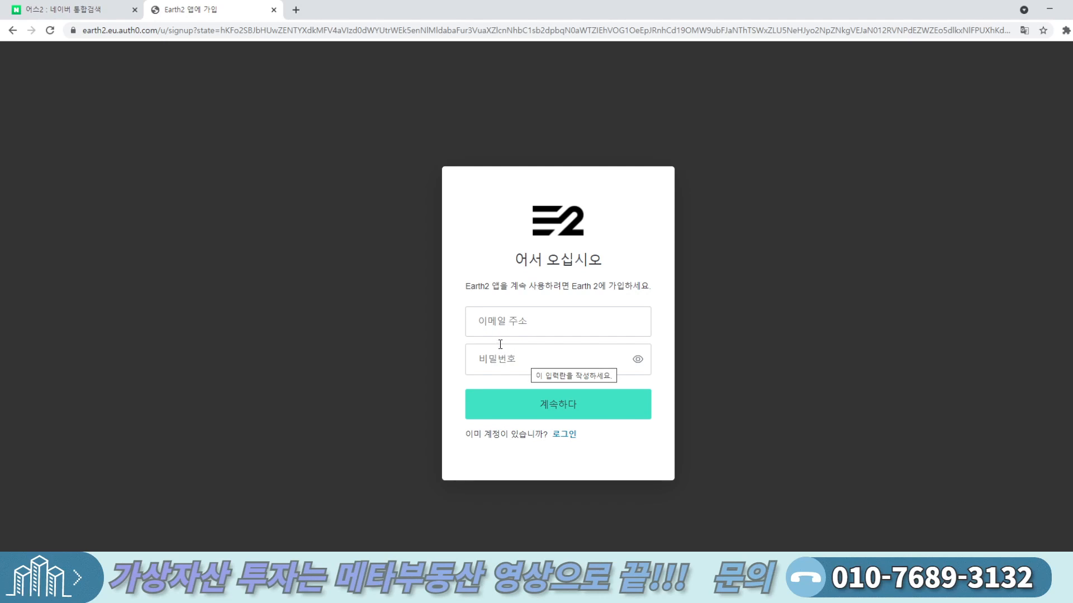
click(505, 328)
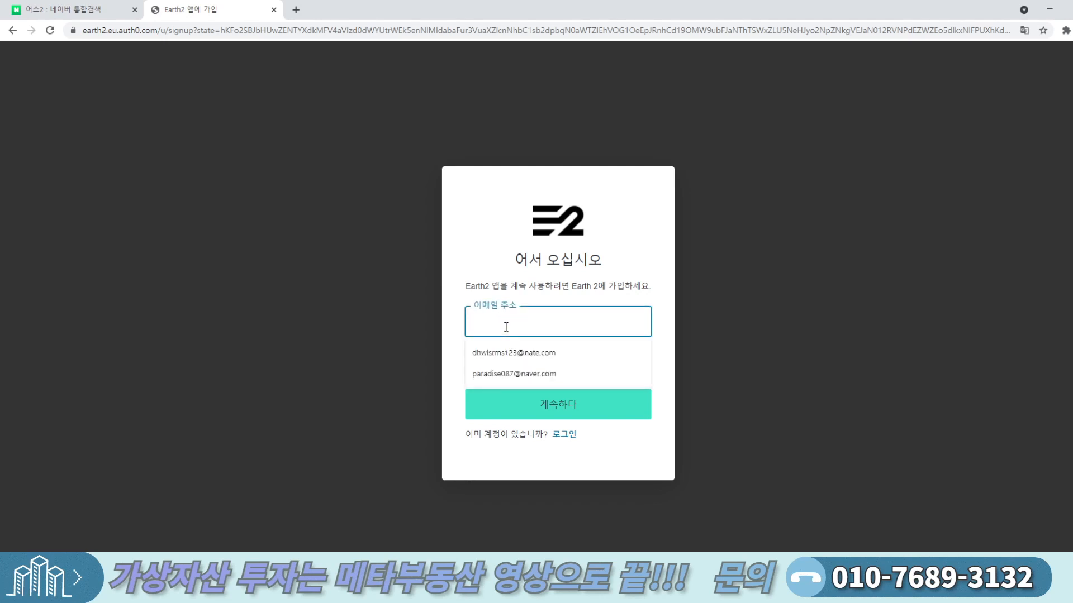
click(536, 323)
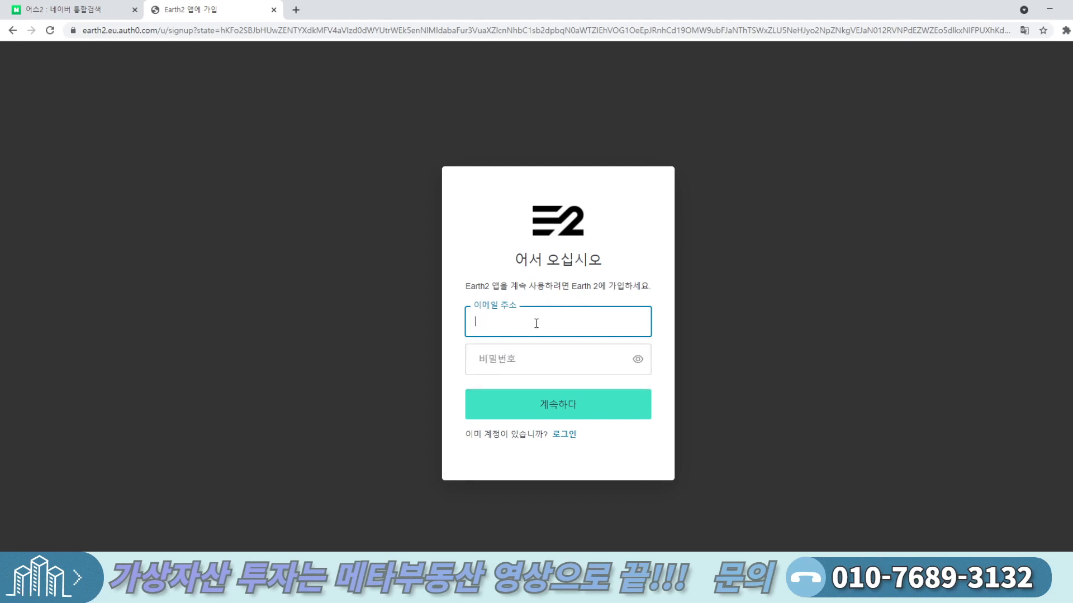
key(ctrl+v)
click(537, 363)
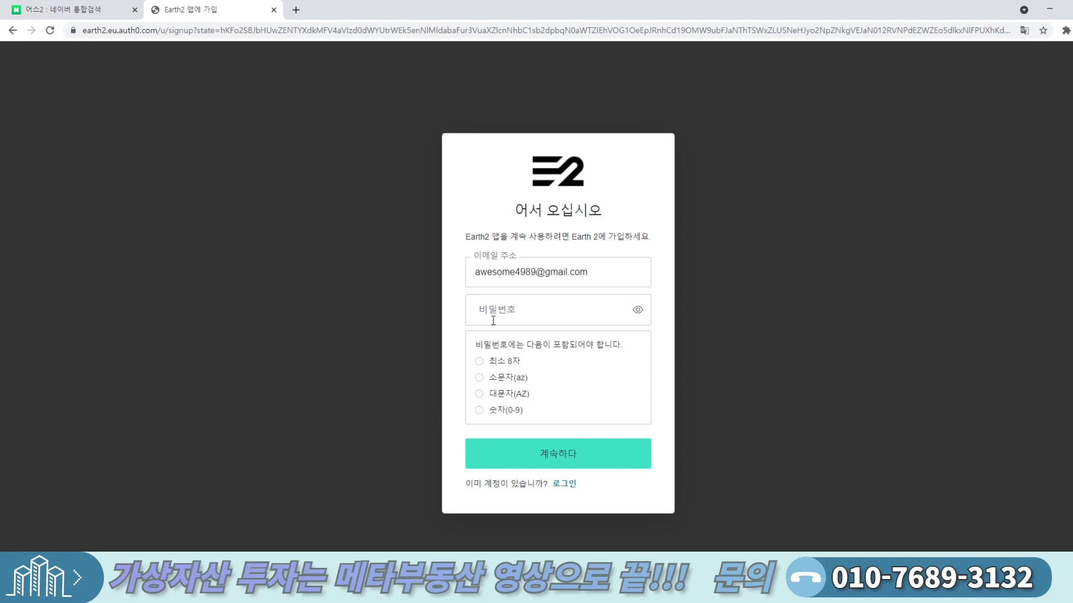
click(503, 306)
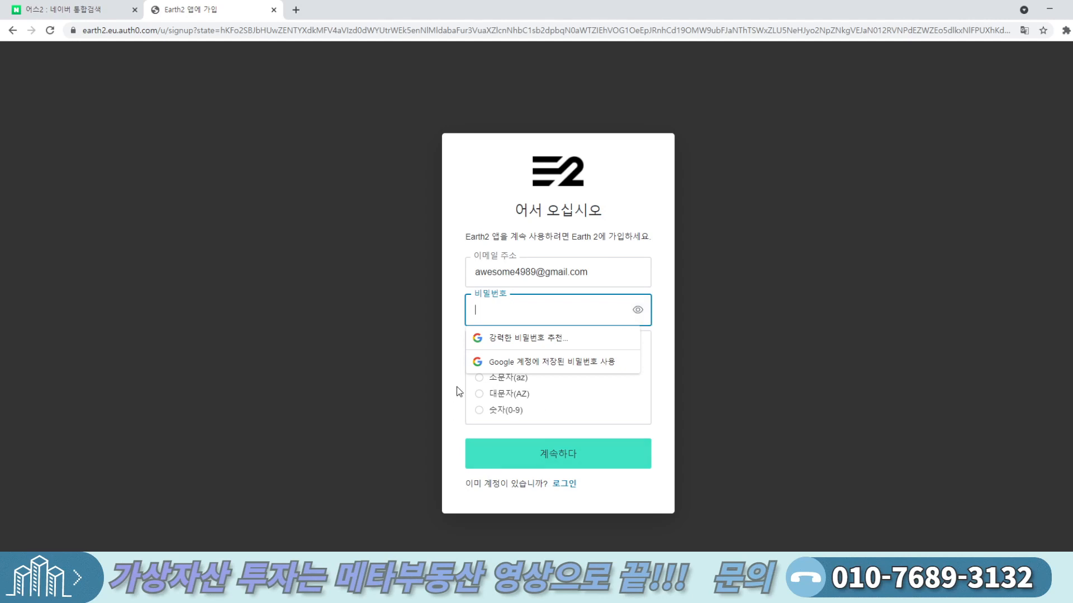
click(621, 466)
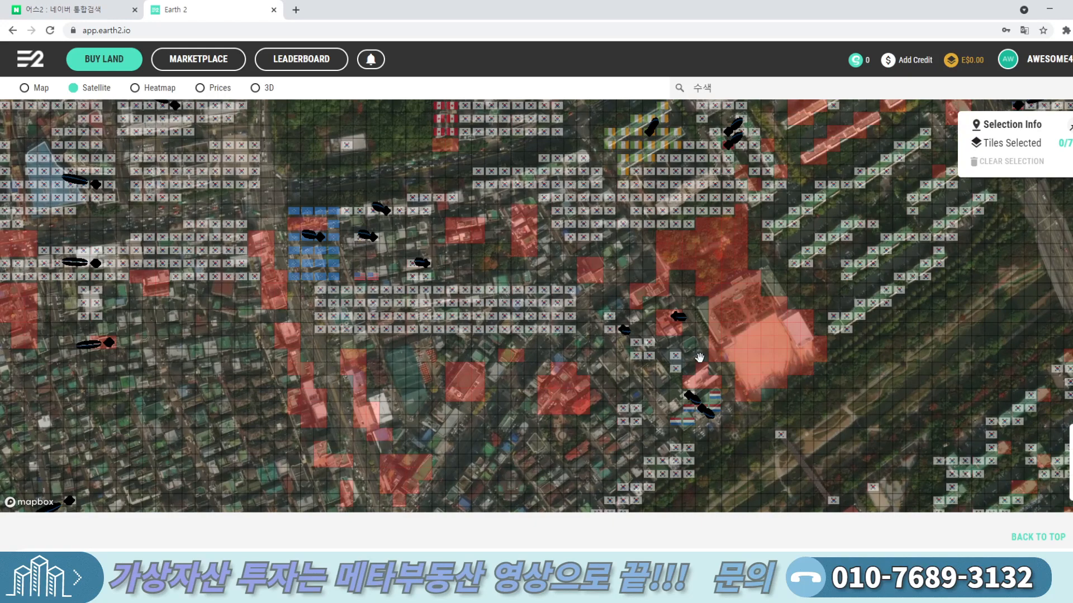
- From the signed-in land map, use the account dropdown to reach the Settings page
scroll(698, 357, up, 1)
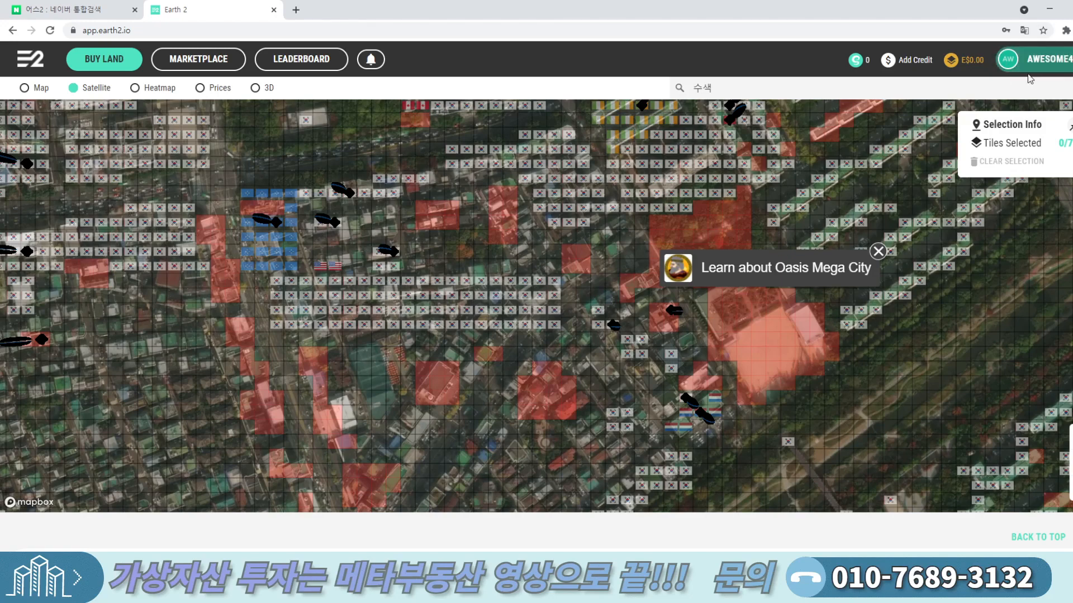
click(1053, 68)
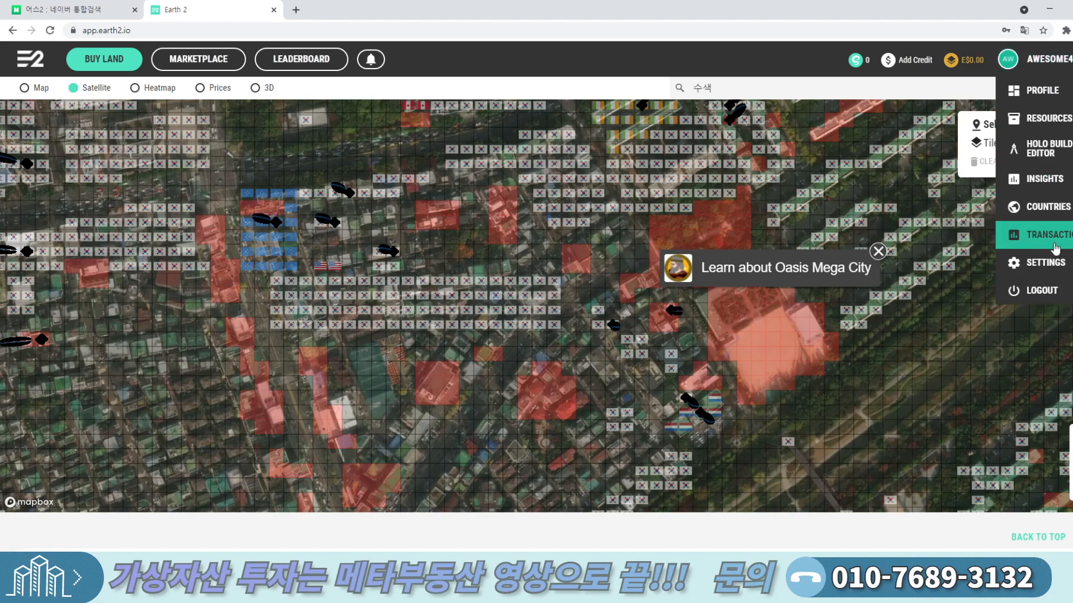
click(1055, 268)
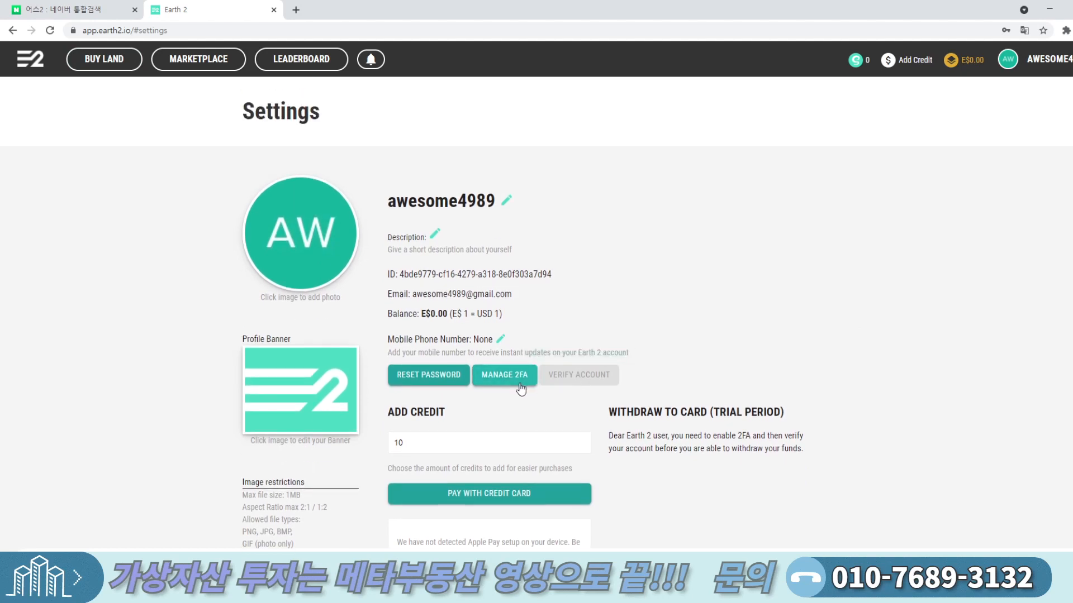
- Enable two-factor authentication by scanning the QR code and entering the authenticator token
click(520, 386)
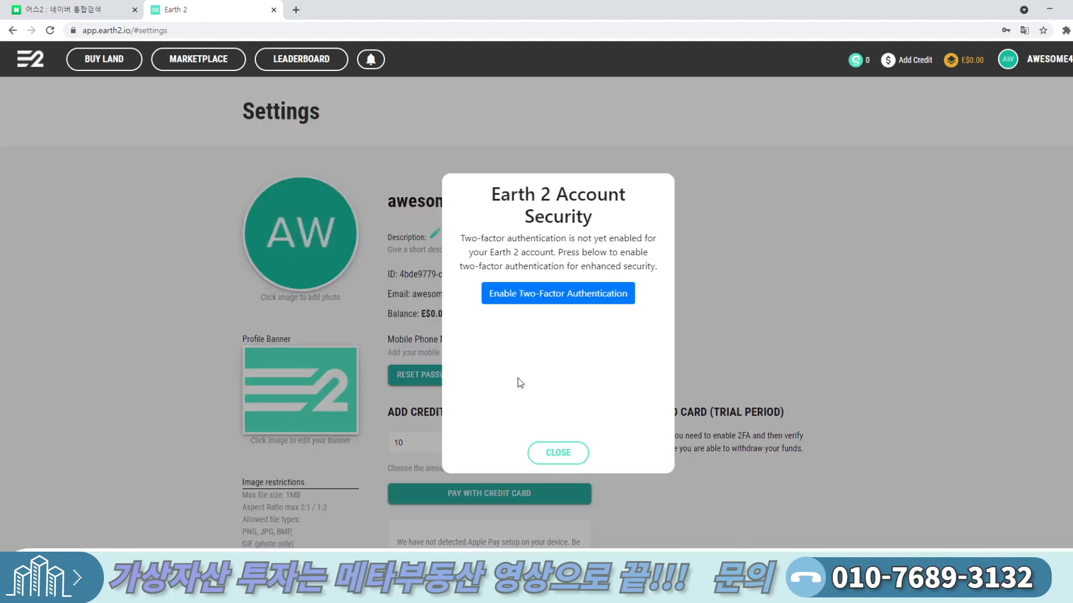
click(543, 307)
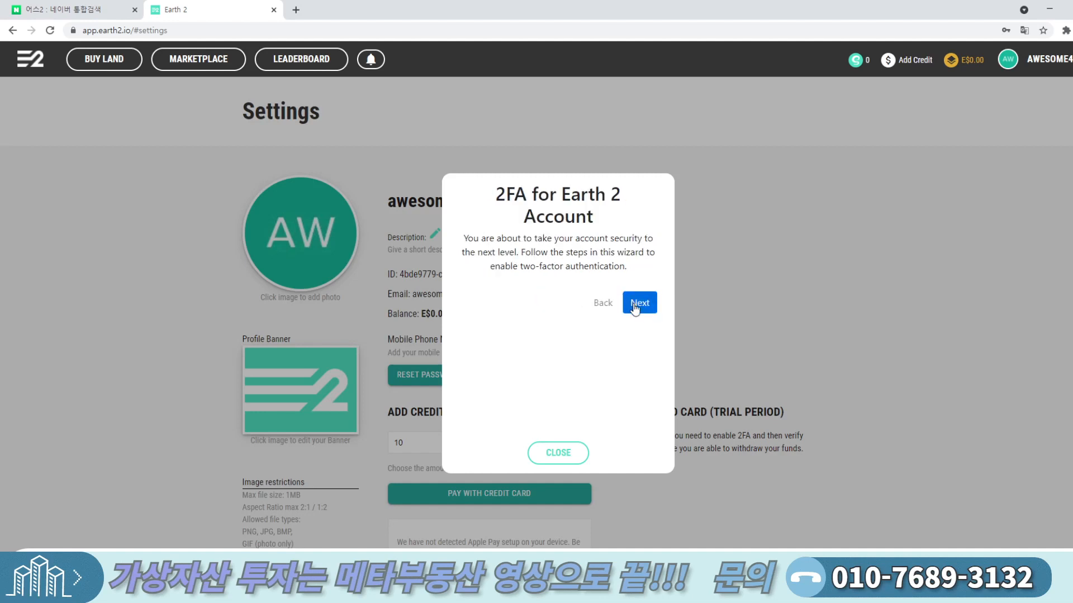
click(638, 304)
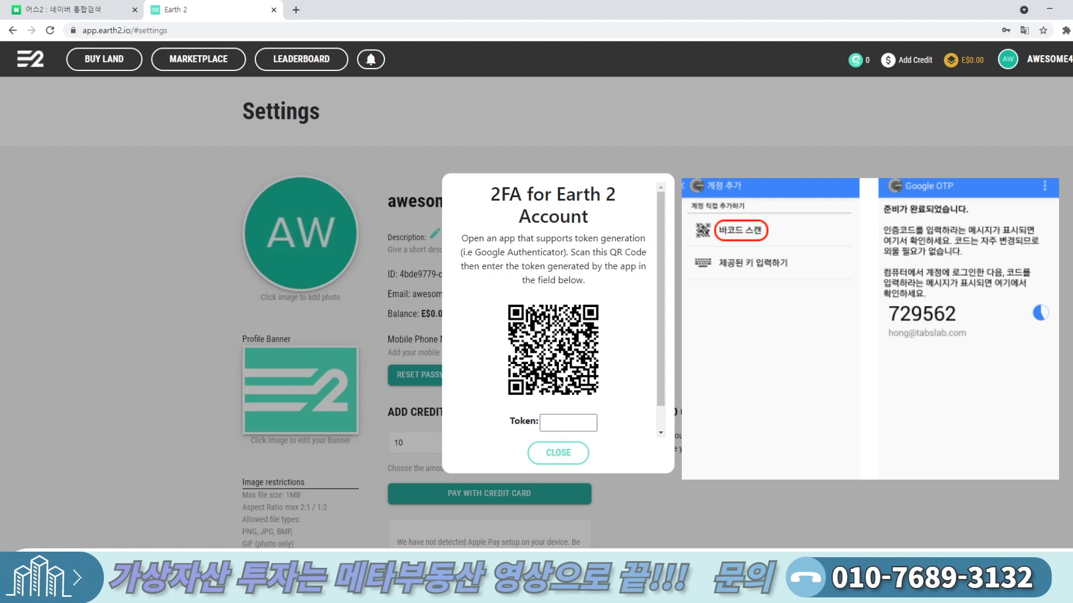
click(577, 420)
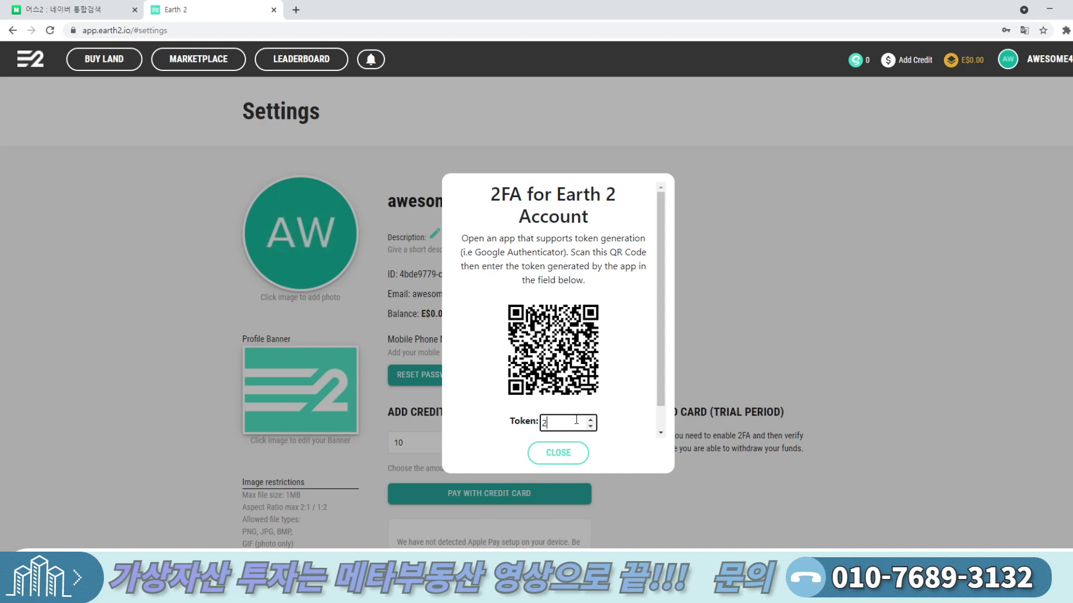
scroll(619, 404, down, 1)
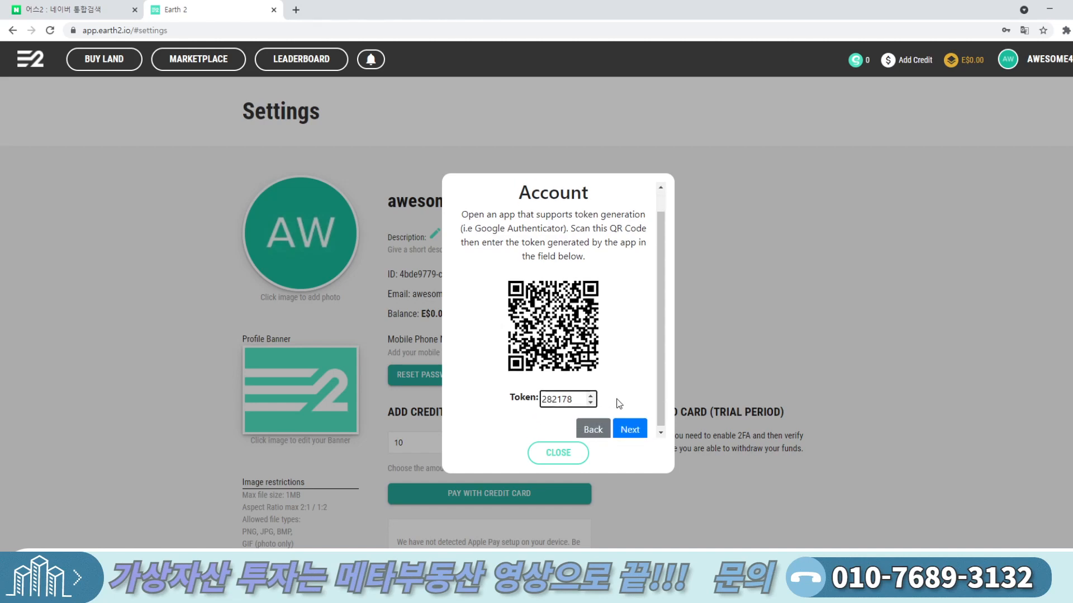
click(630, 427)
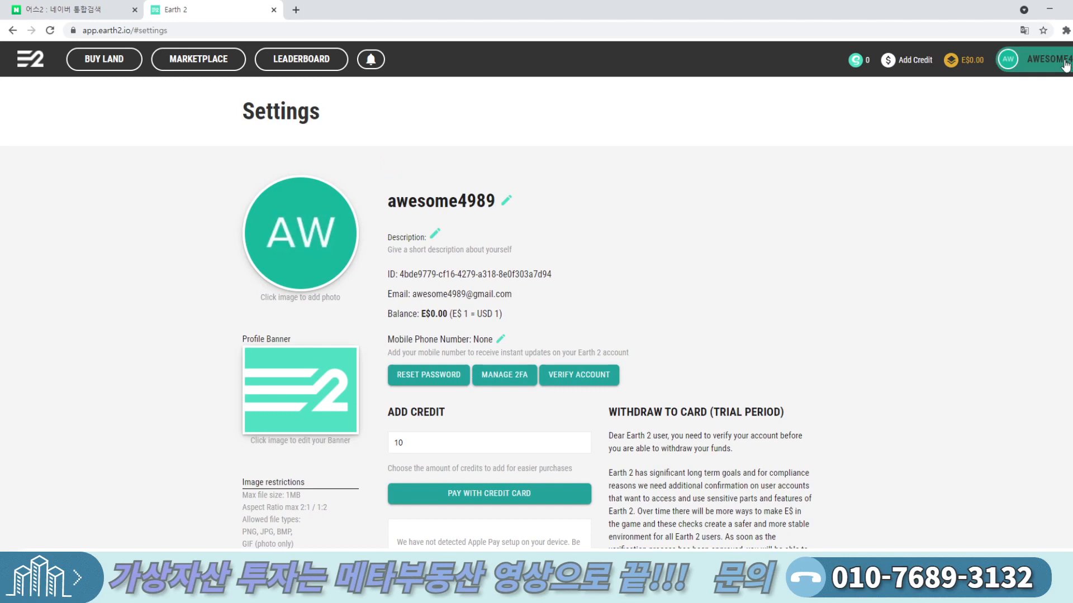
click(1046, 262)
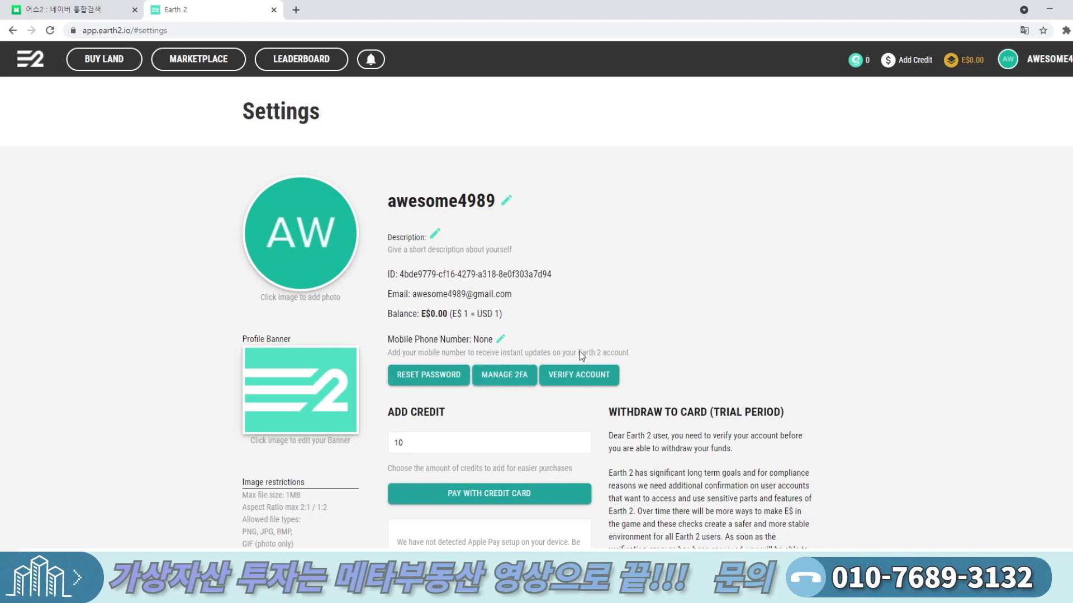
- Open the identity verification form and look over the Settings page
click(581, 375)
scroll(706, 304, down, 5)
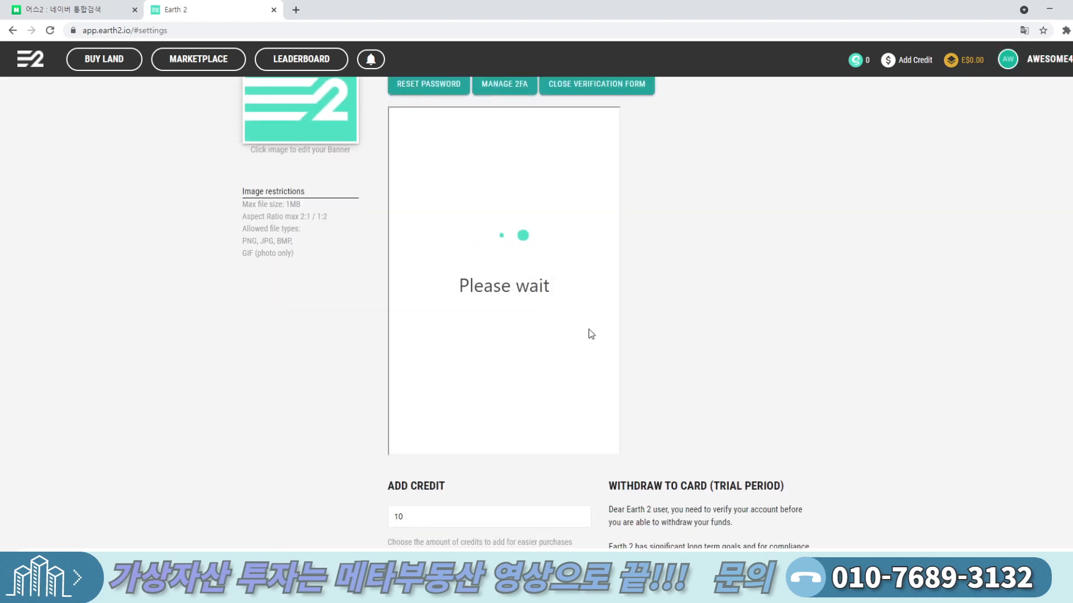
scroll(614, 296, up, 1)
scroll(642, 229, up, 2)
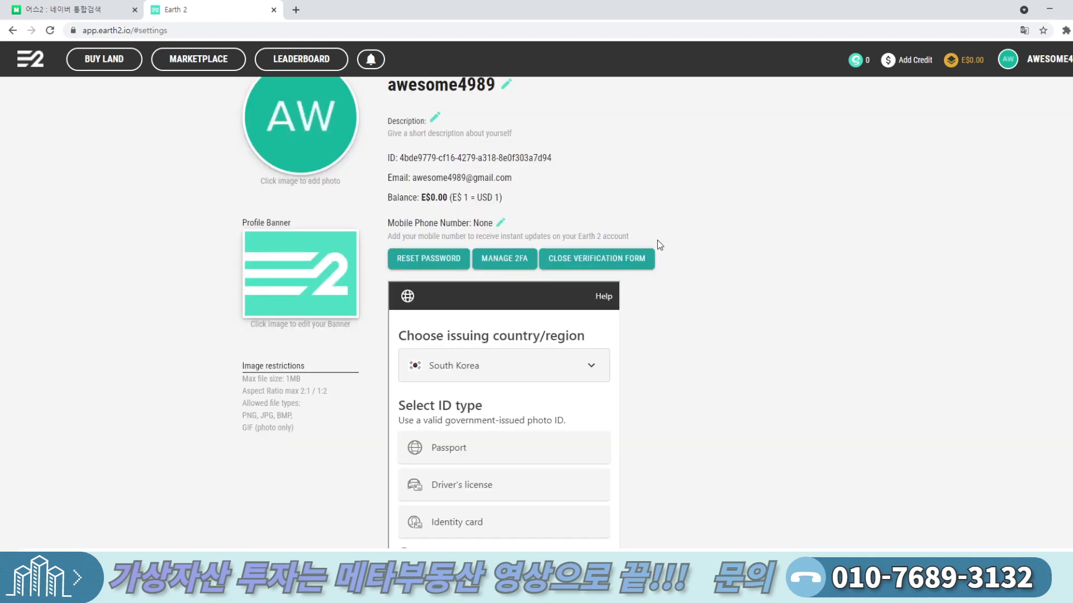
scroll(673, 271, down, 1)
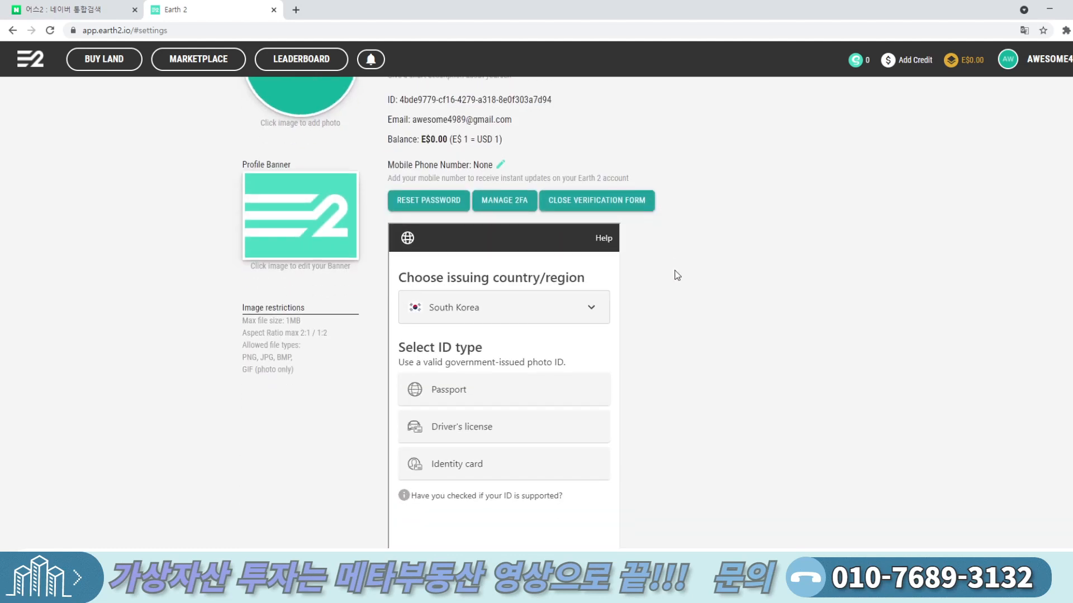
scroll(678, 276, down, 1)
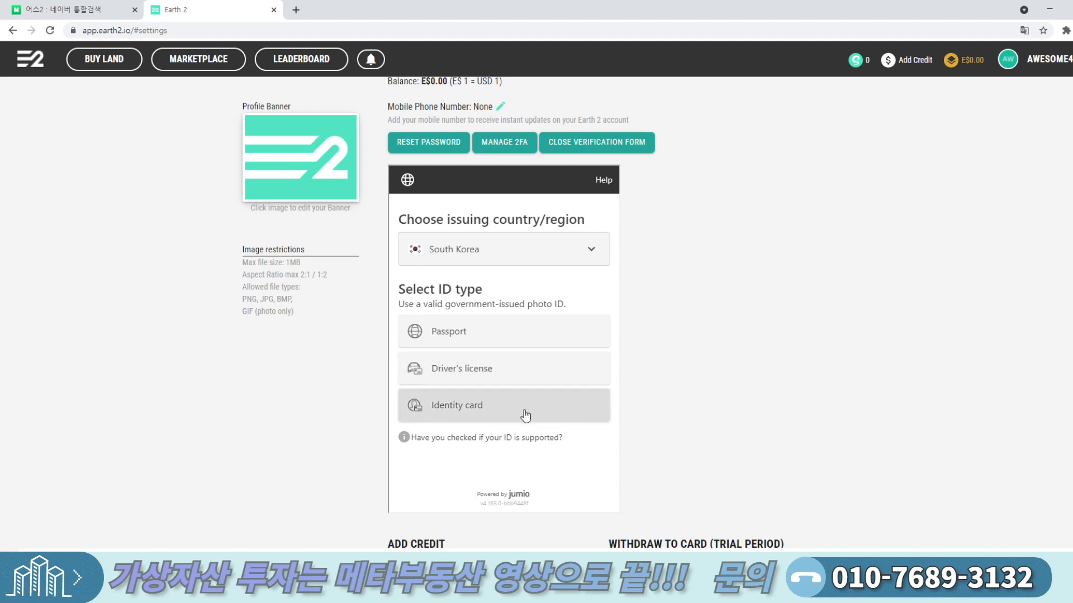
scroll(633, 403, up, 2)
scroll(633, 404, down, 1)
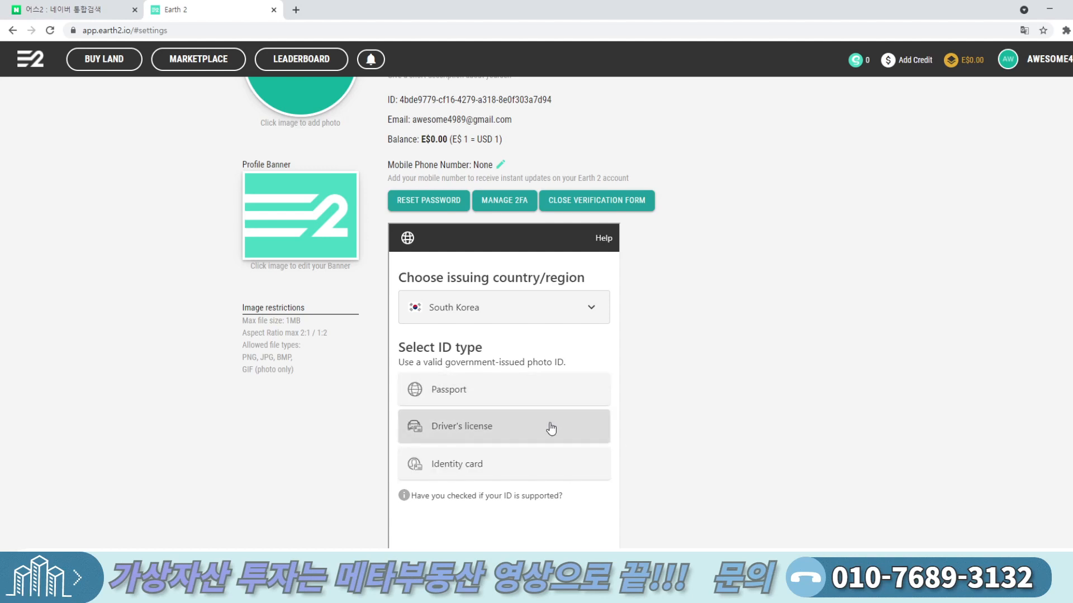
scroll(550, 400, up, 3)
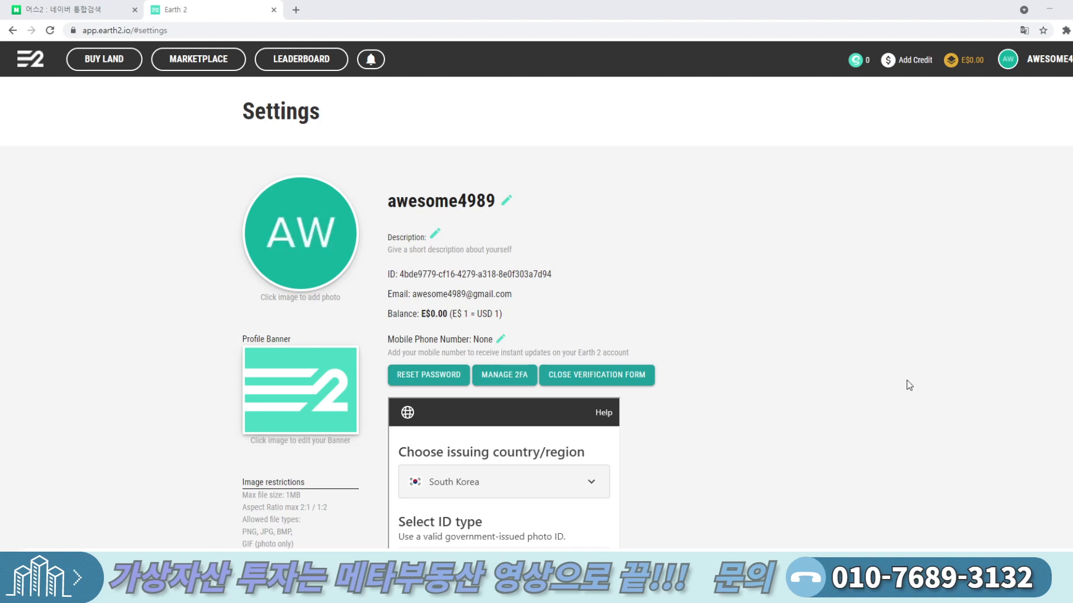
- In the Add Credit section, start paying for 10 credits by credit card
scroll(909, 386, down, 3)
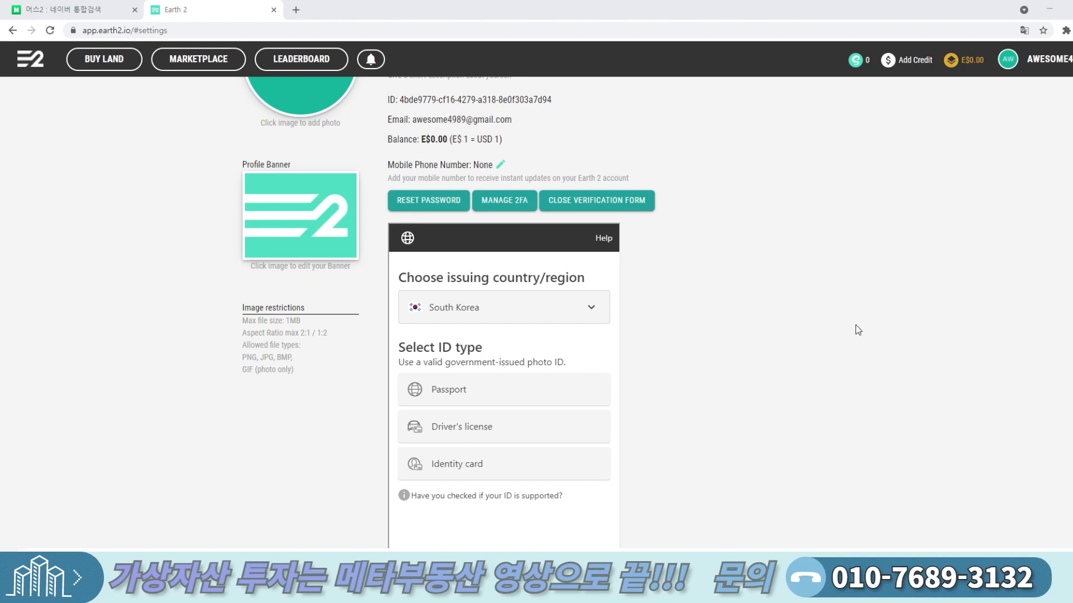
scroll(855, 326, down, 5)
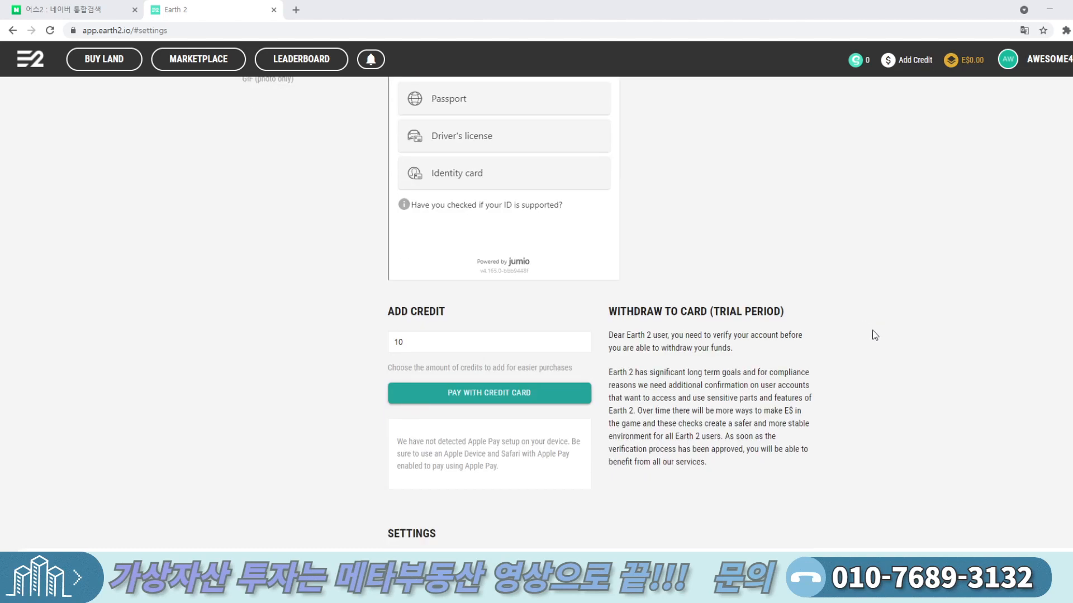
scroll(695, 322, up, 7)
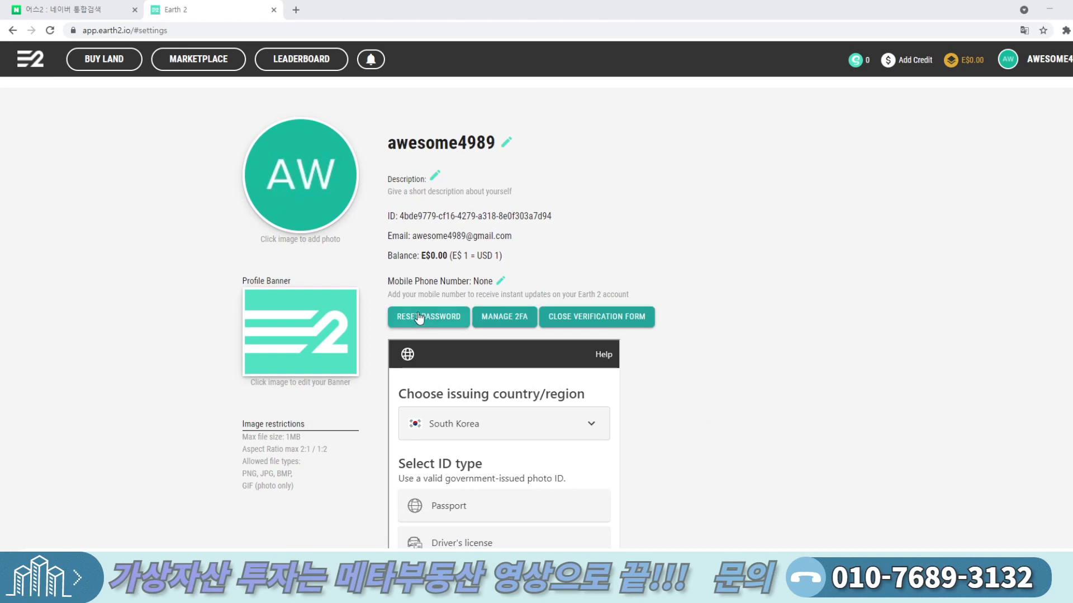
scroll(690, 316, down, 8)
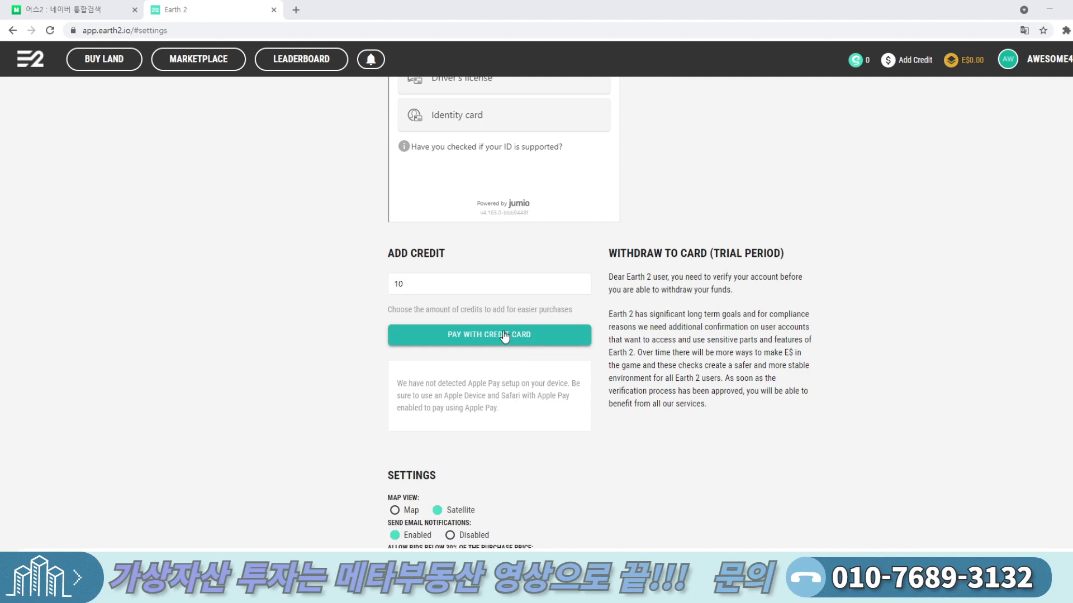
click(505, 336)
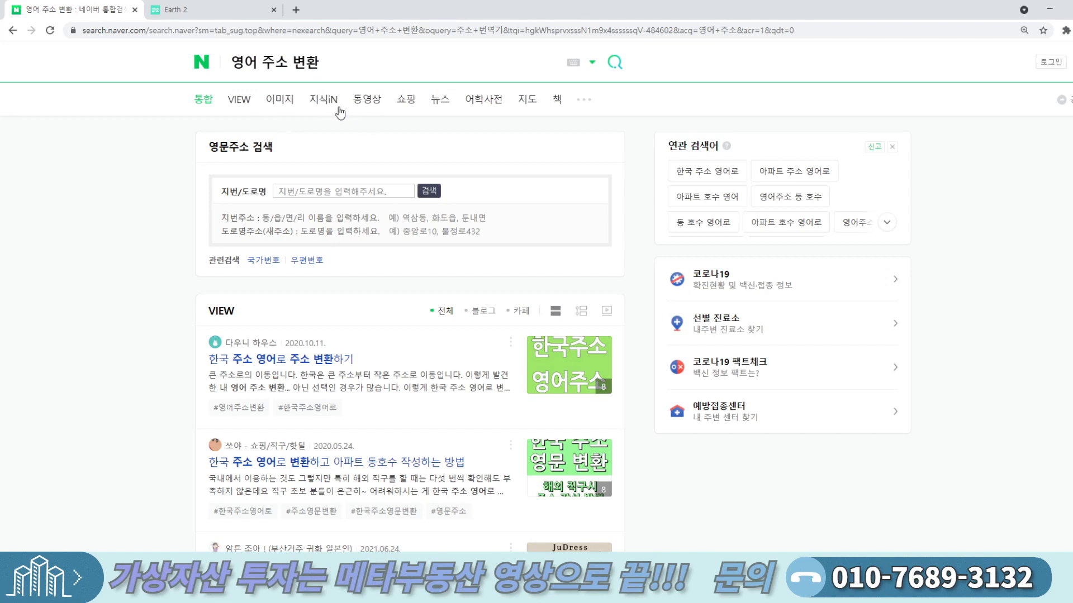
- Click into the Naver 지번/도로명 address field, then return to the Earth 2 Add Credit form
click(323, 192)
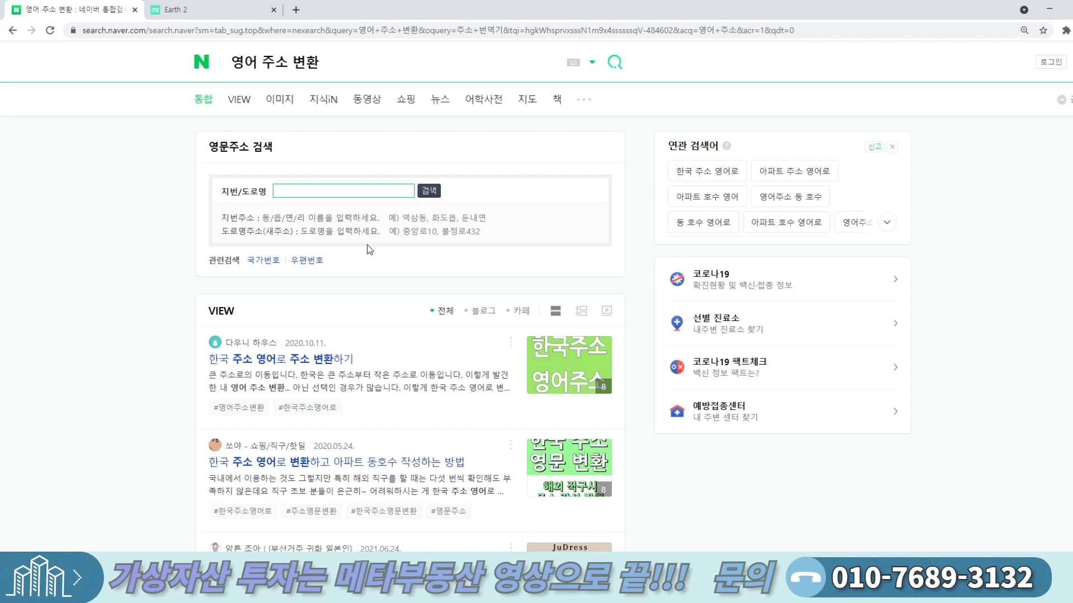
click(195, 9)
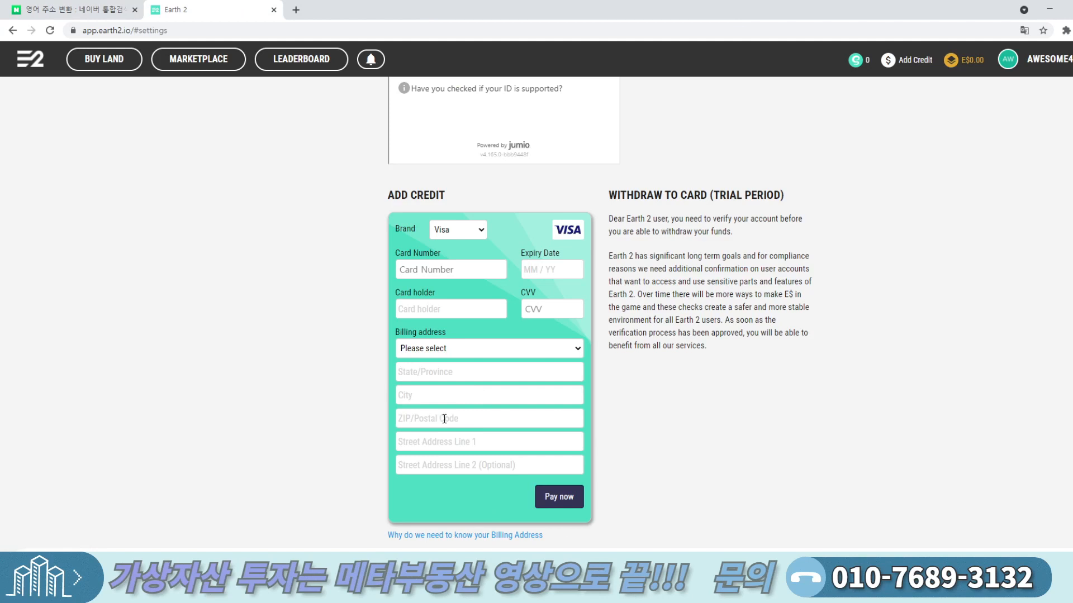
- Set the billing country to 'Korea, Republic of', then switch to the Naver address results
click(503, 348)
scroll(508, 425, down, 20)
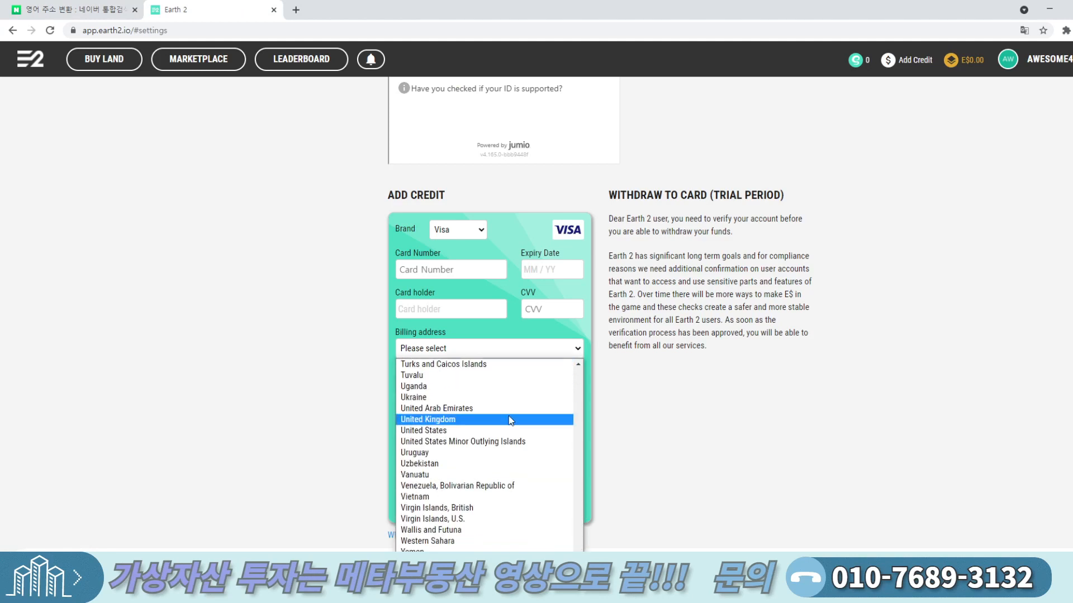
scroll(509, 427, up, 20)
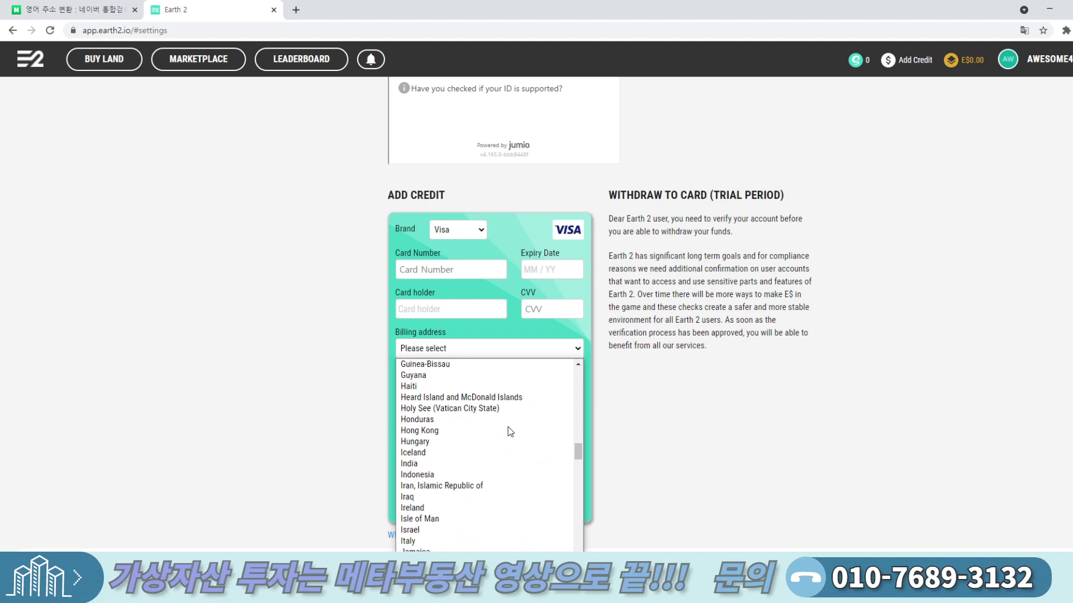
scroll(508, 427, down, 3)
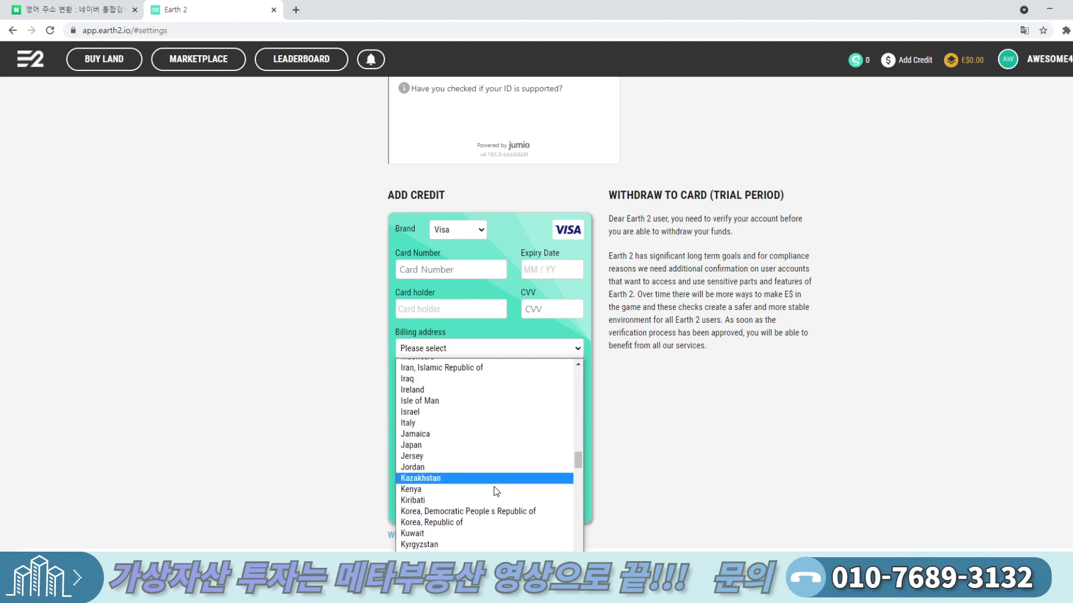
click(478, 523)
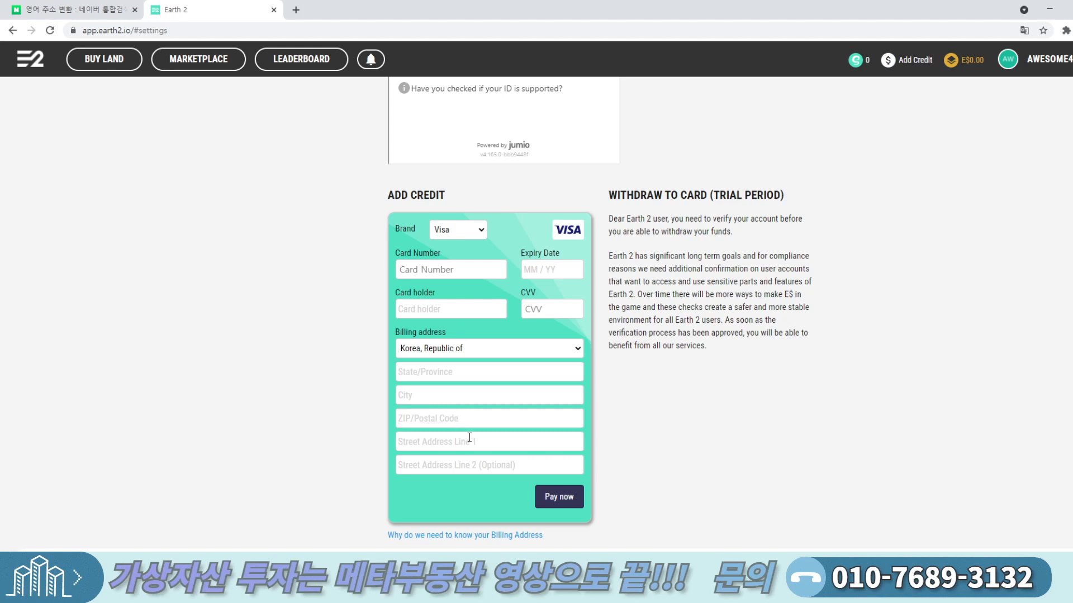
click(67, 10)
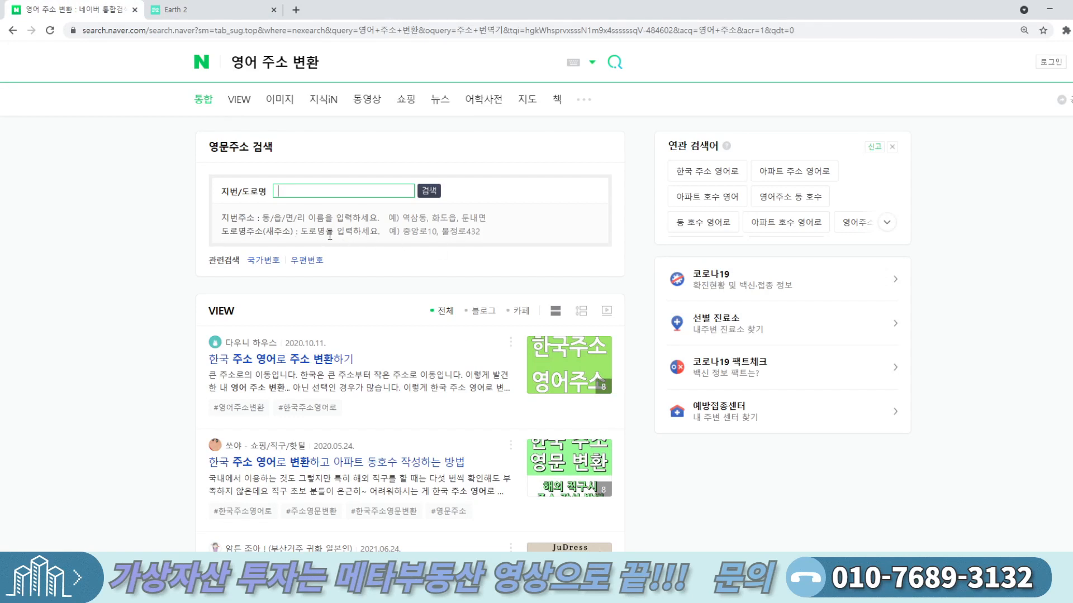
- Return to the Earth 2 tab showing the Add Credit billing form
click(213, 10)
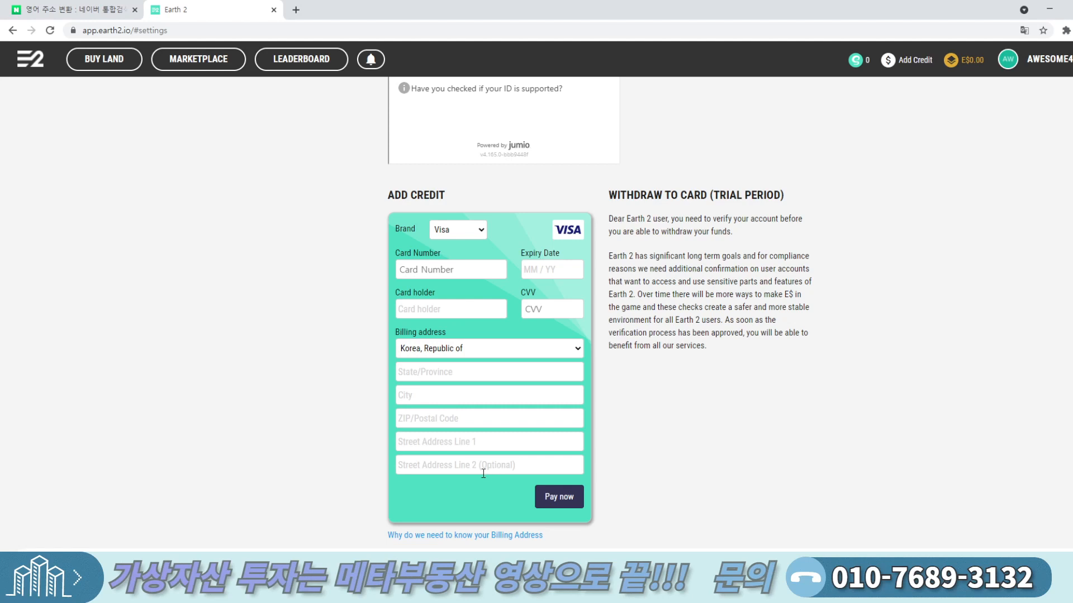
scroll(598, 458, down, 1)
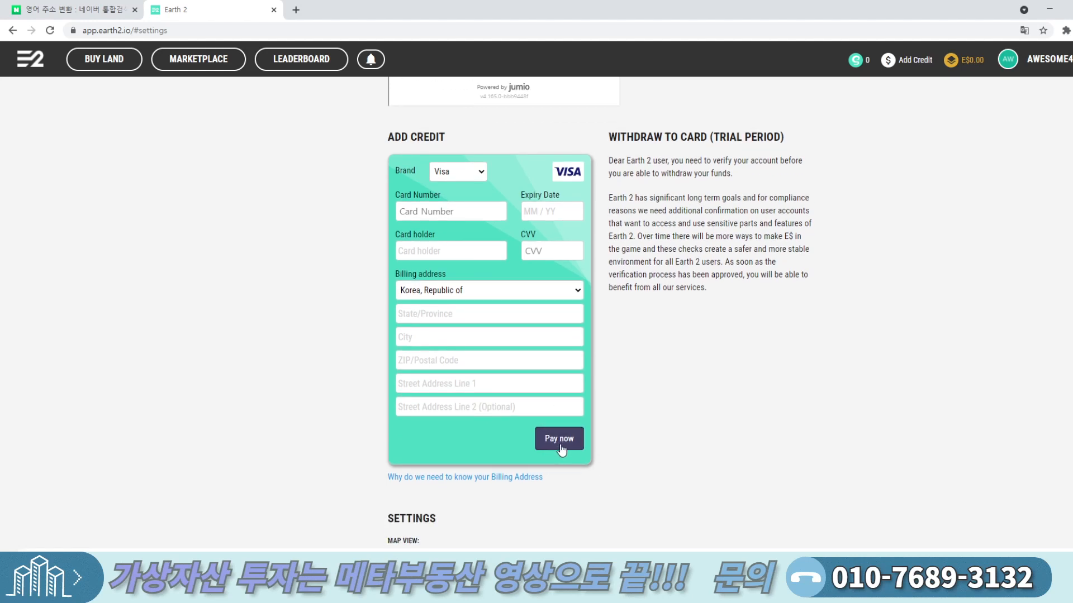
scroll(624, 466, down, 3)
scroll(643, 455, up, 13)
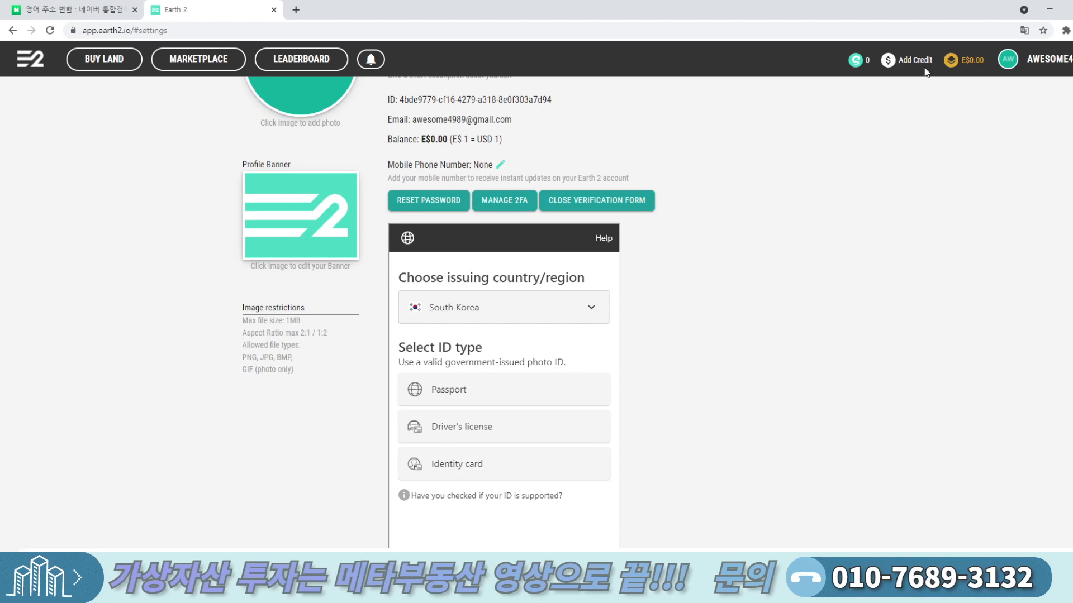
scroll(928, 226, down, 4)
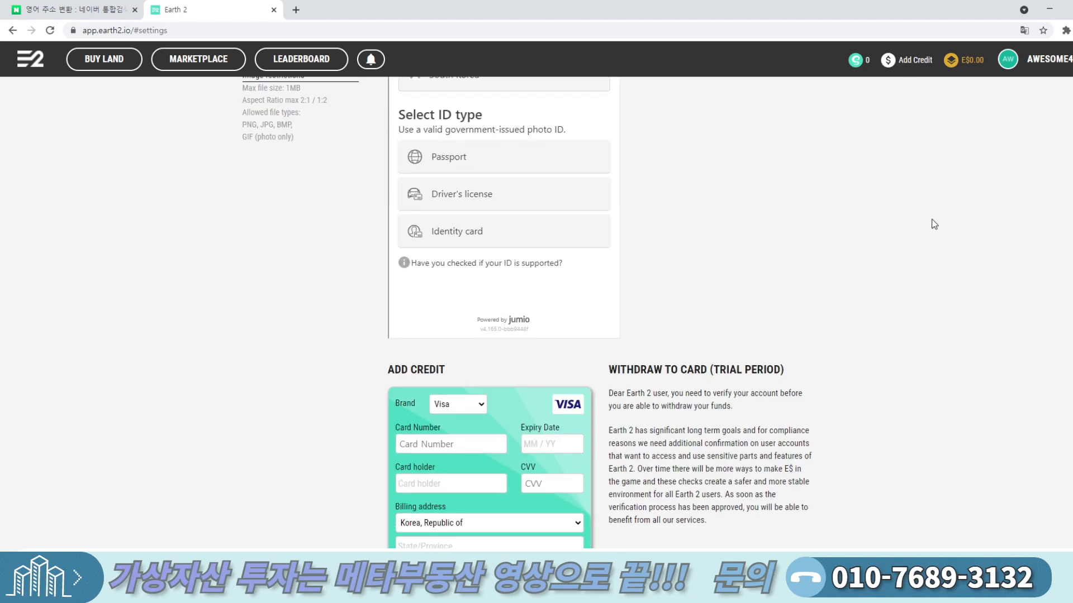
scroll(935, 223, up, 7)
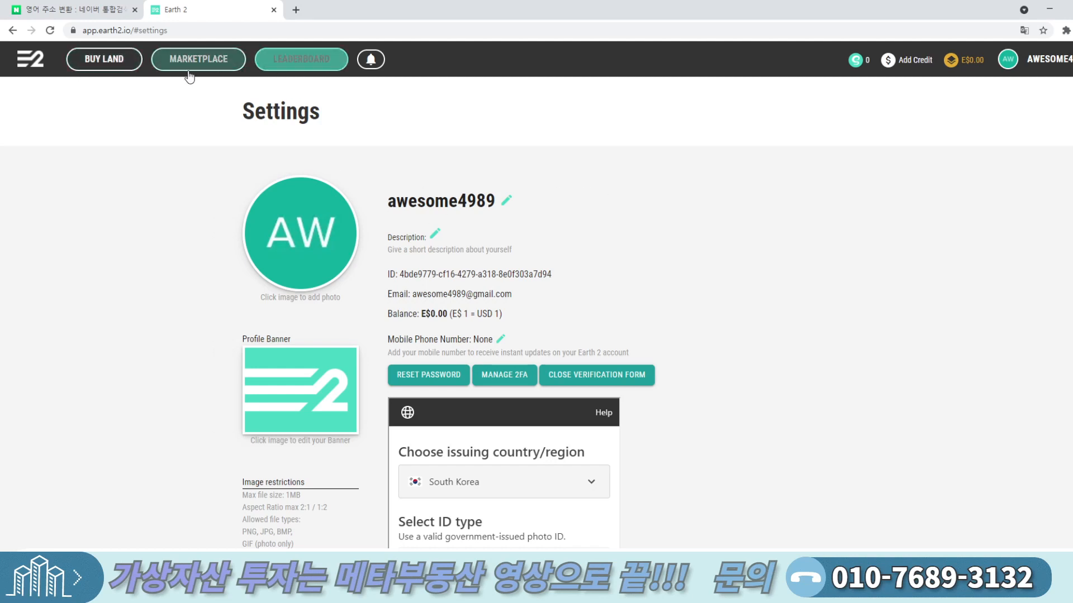
- Open the land map, search 한남동, and pan around Hannam-dong in Seoul
click(107, 66)
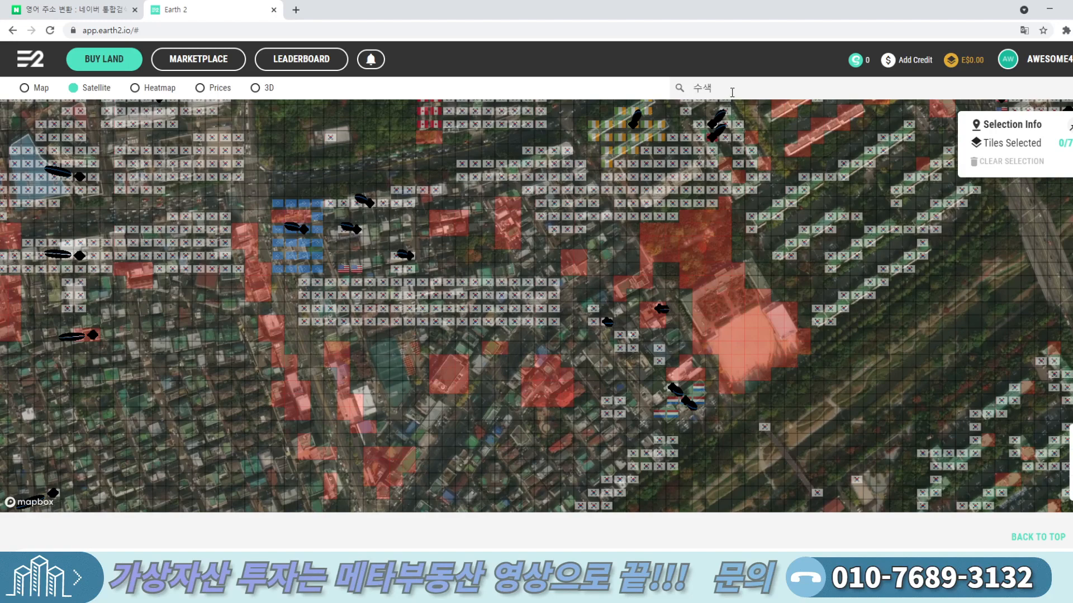
click(731, 92)
text(한남동)
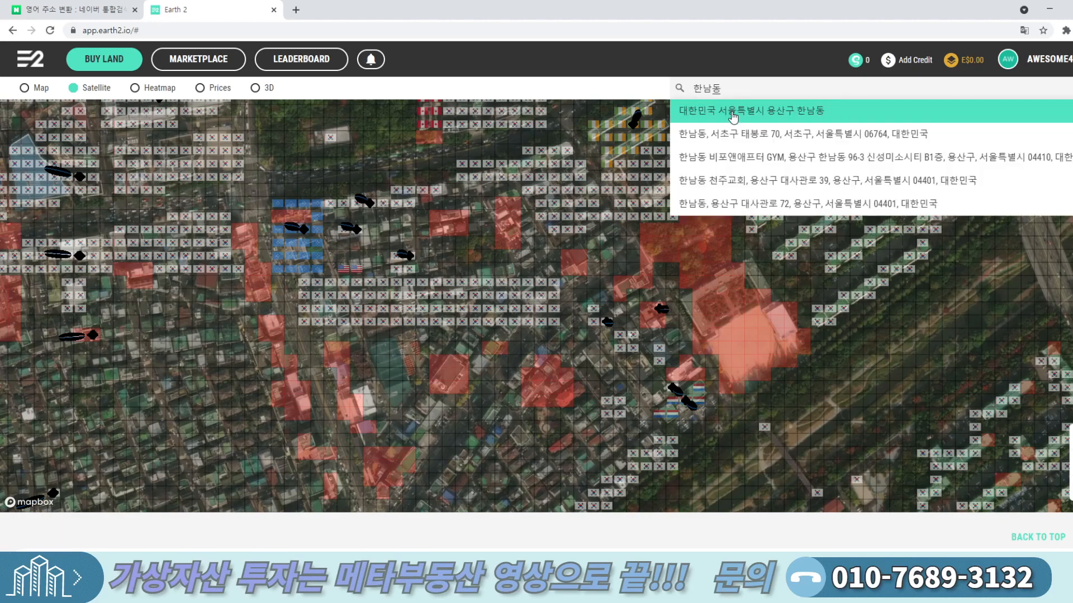
click(733, 117)
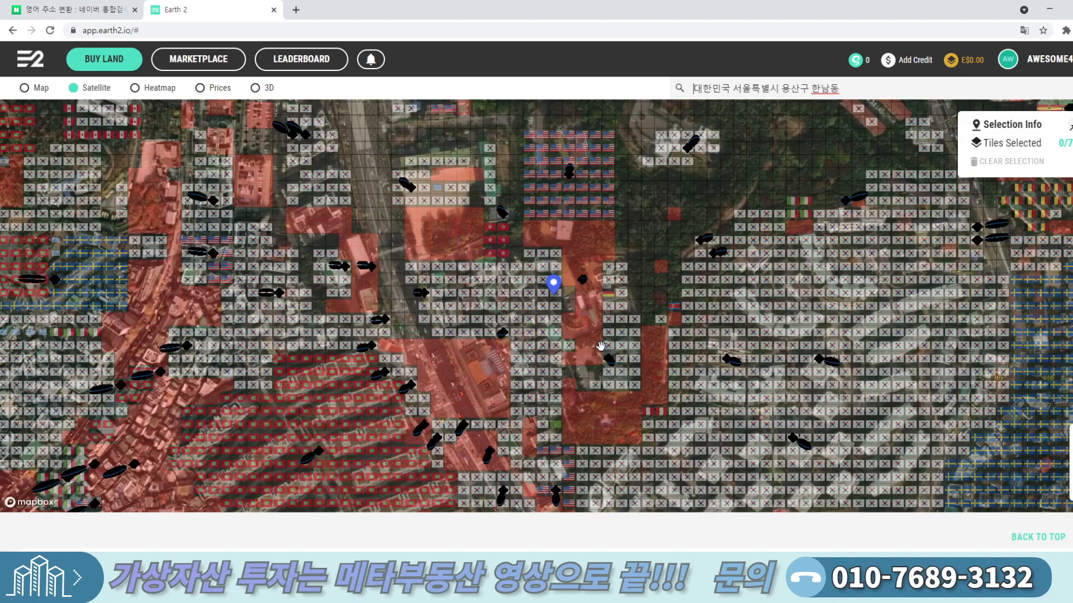
drag(427, 115, 433, 358)
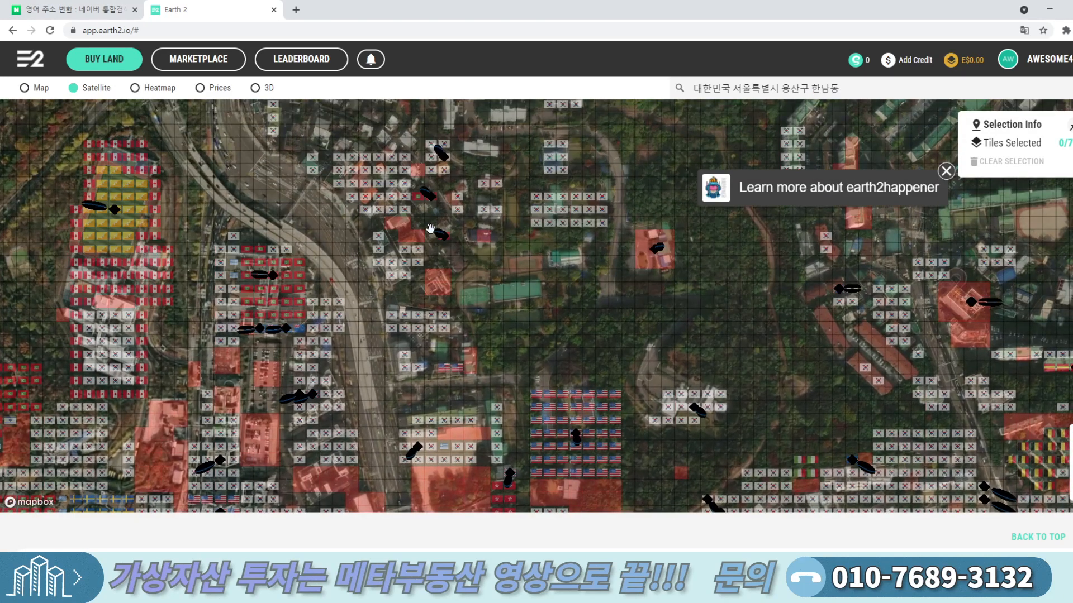
drag(430, 228, 433, 302)
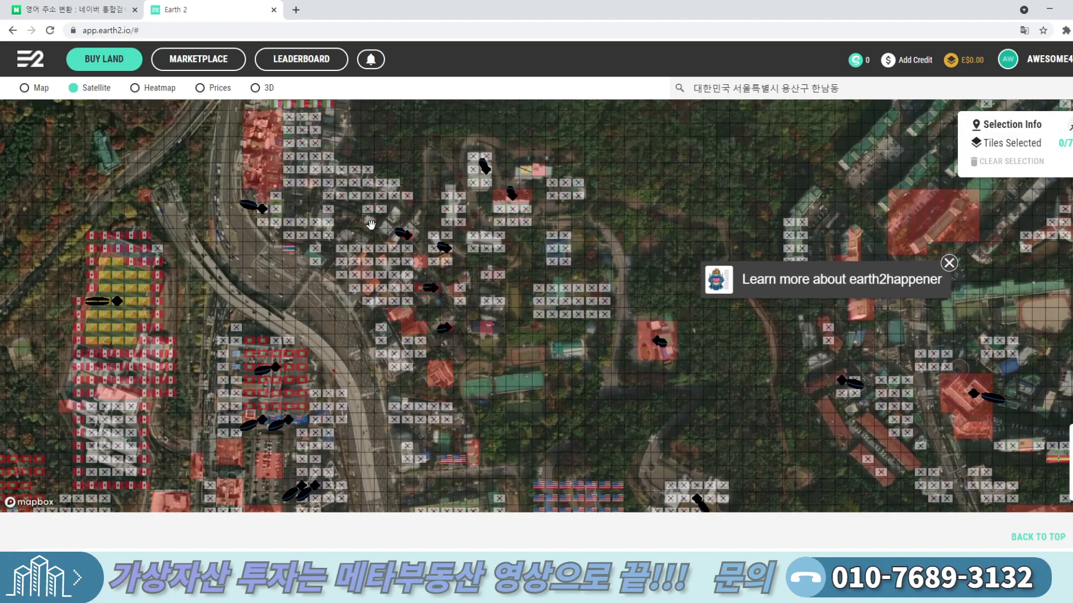
- Select four adjacent Yongsan-gu tiles and show their details with the E$142.72 buy-now price
click(371, 225)
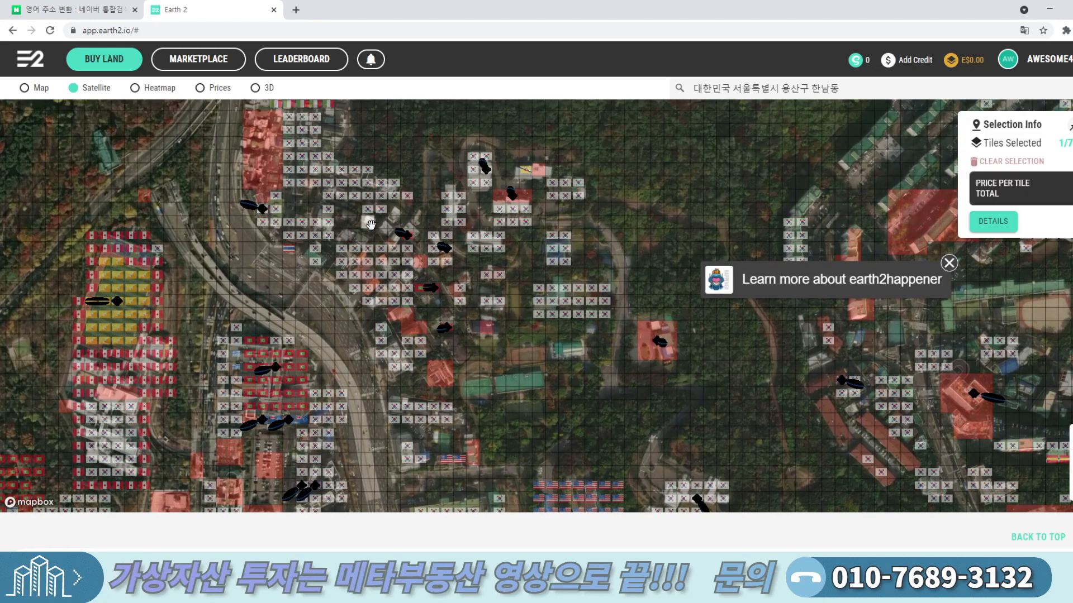
click(381, 224)
click(382, 237)
click(369, 237)
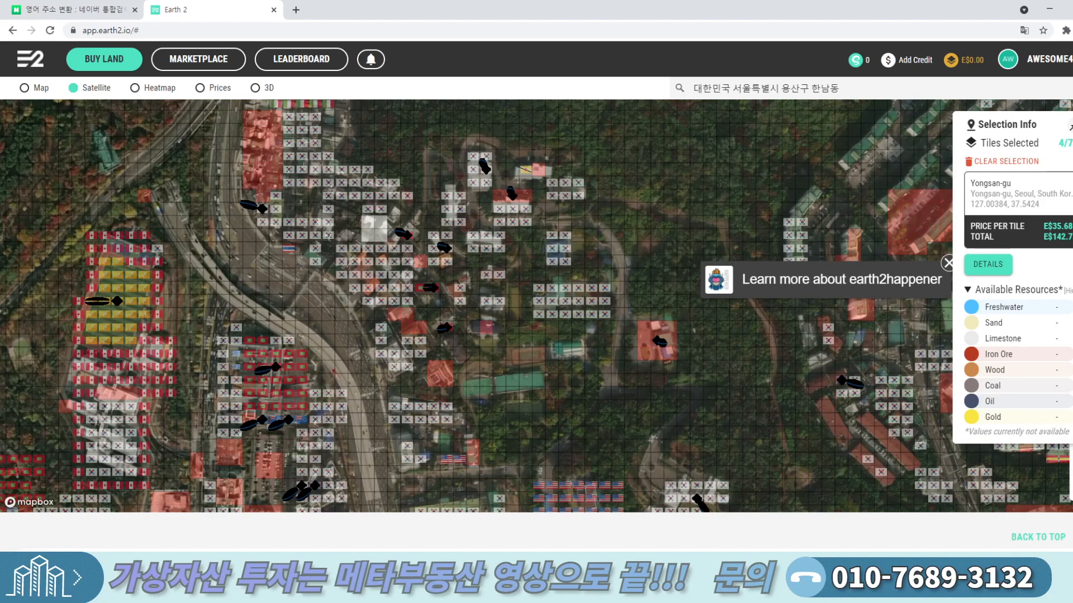
click(988, 265)
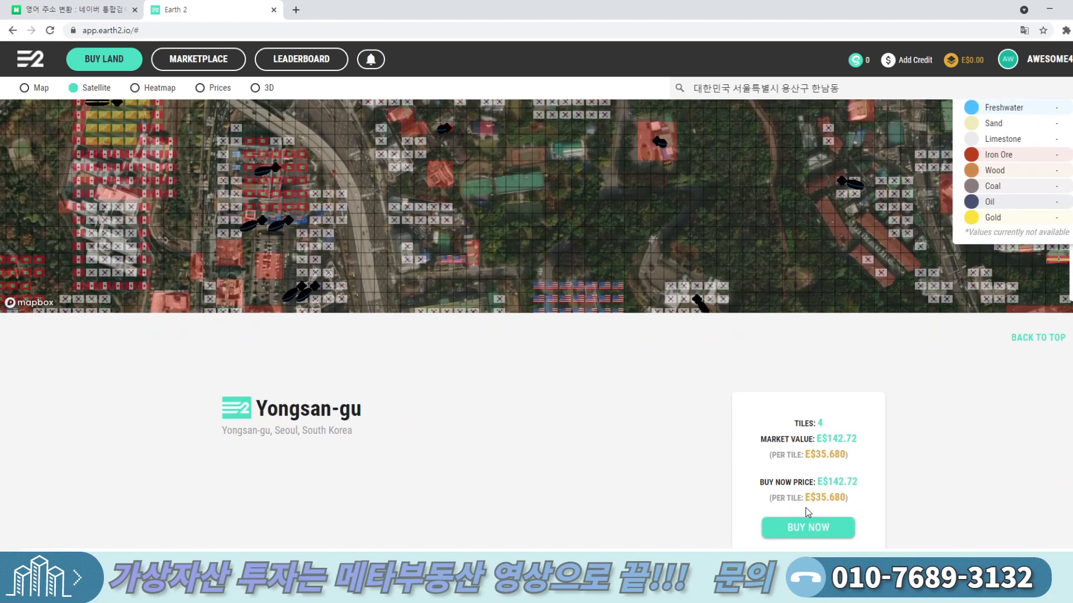
- Check out the four Yongsan-gu tiles and bring up the empty Visa card and billing form for 142.72 USD
click(830, 534)
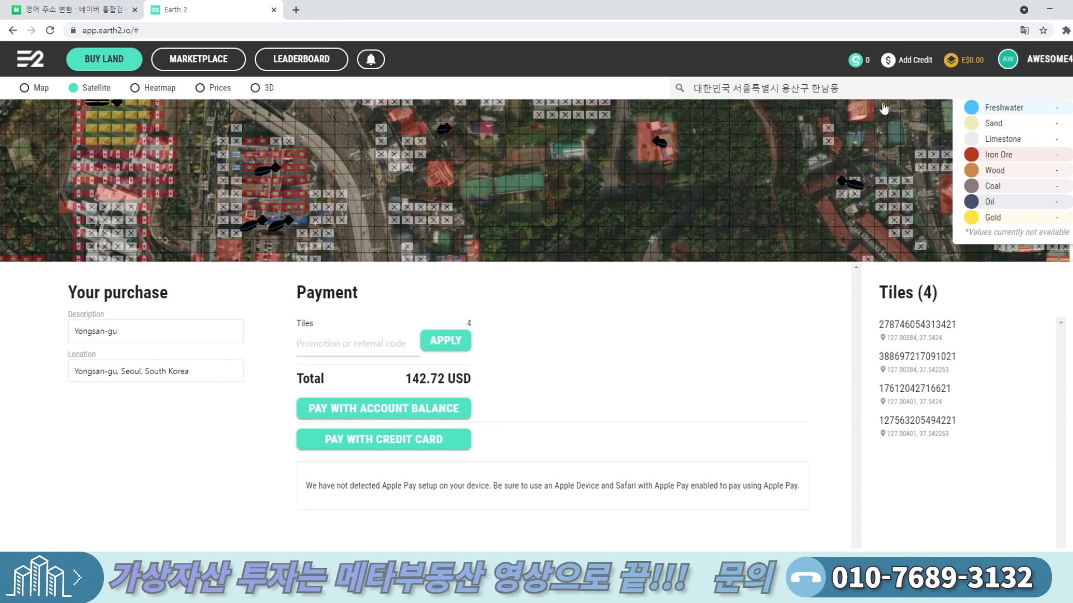
click(370, 450)
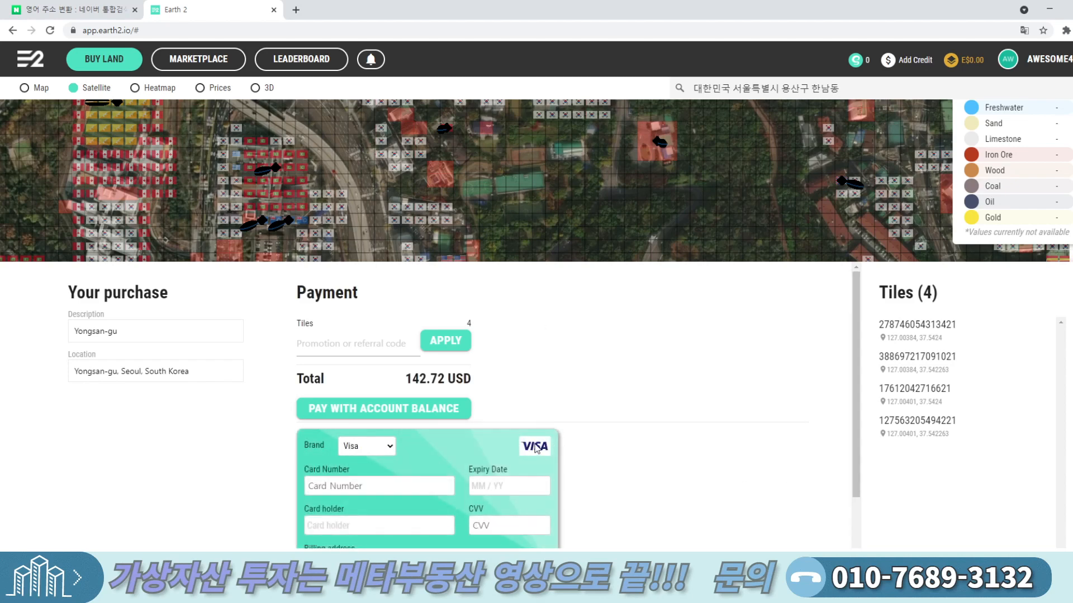
scroll(553, 441, down, 2)
scroll(581, 452, up, 3)
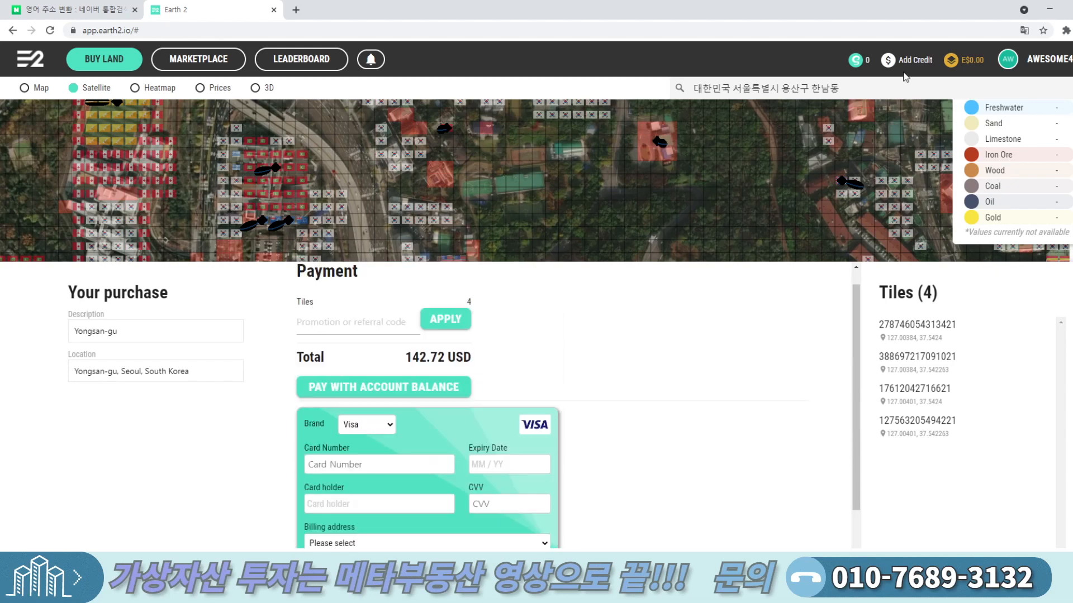
scroll(568, 463, down, 2)
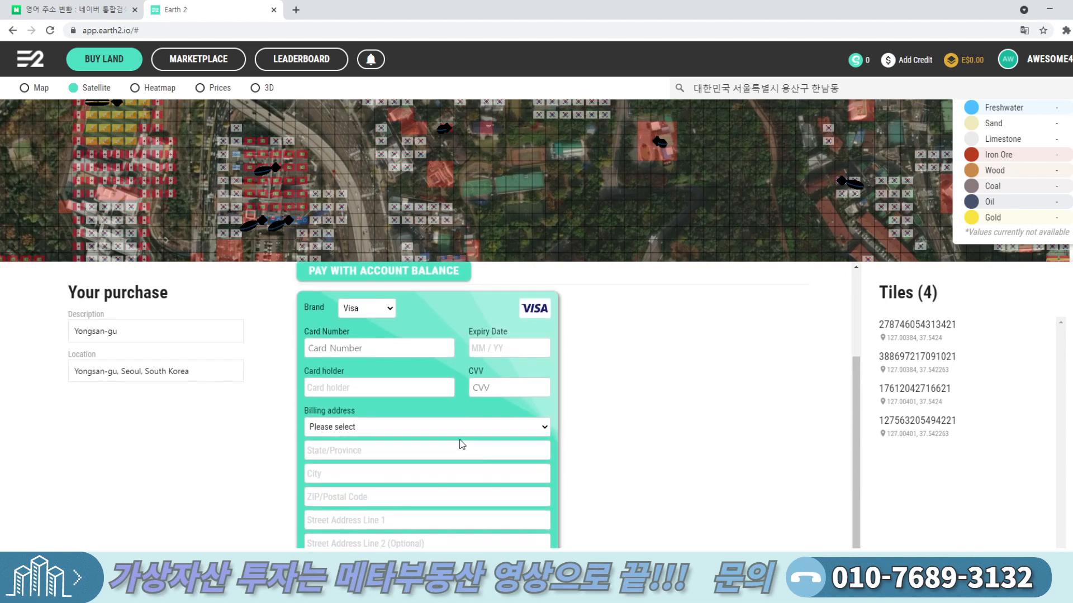
scroll(489, 388, down, 1)
scroll(503, 486, up, 2)
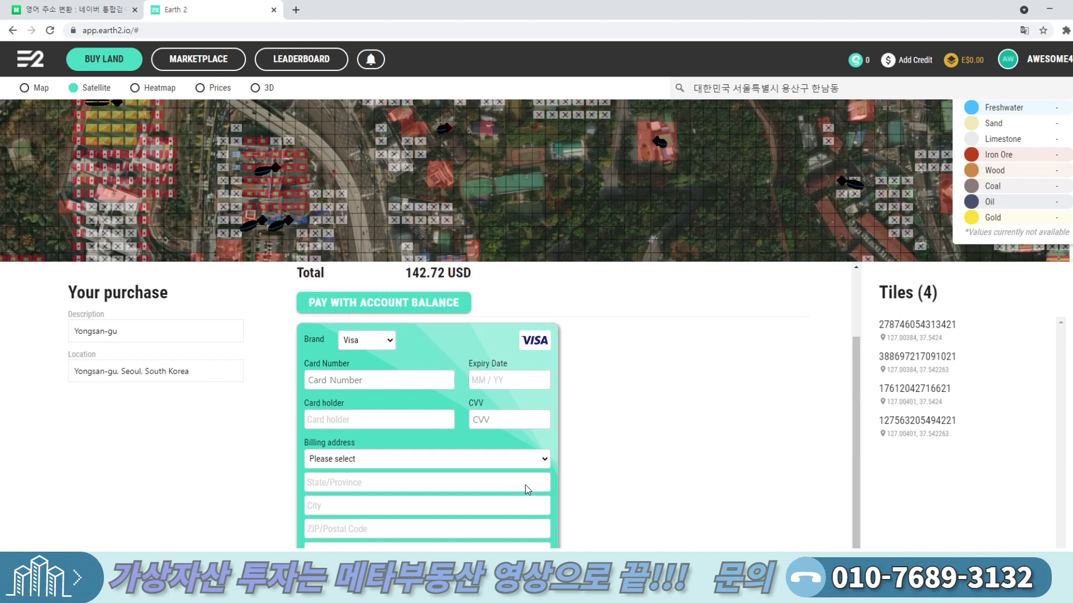
scroll(525, 485, down, 2)
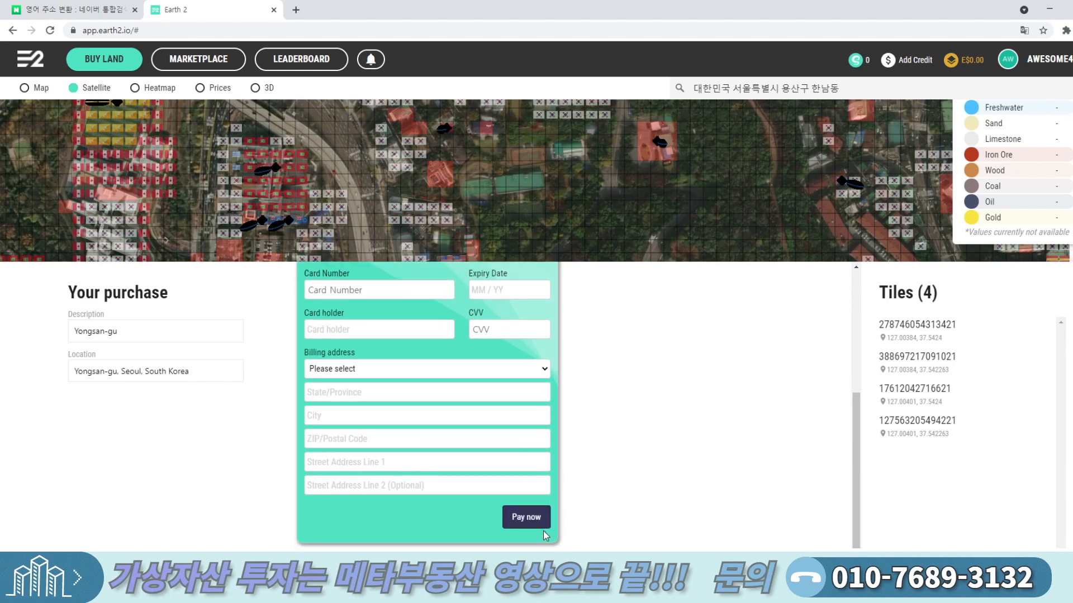
scroll(531, 462, up, 3)
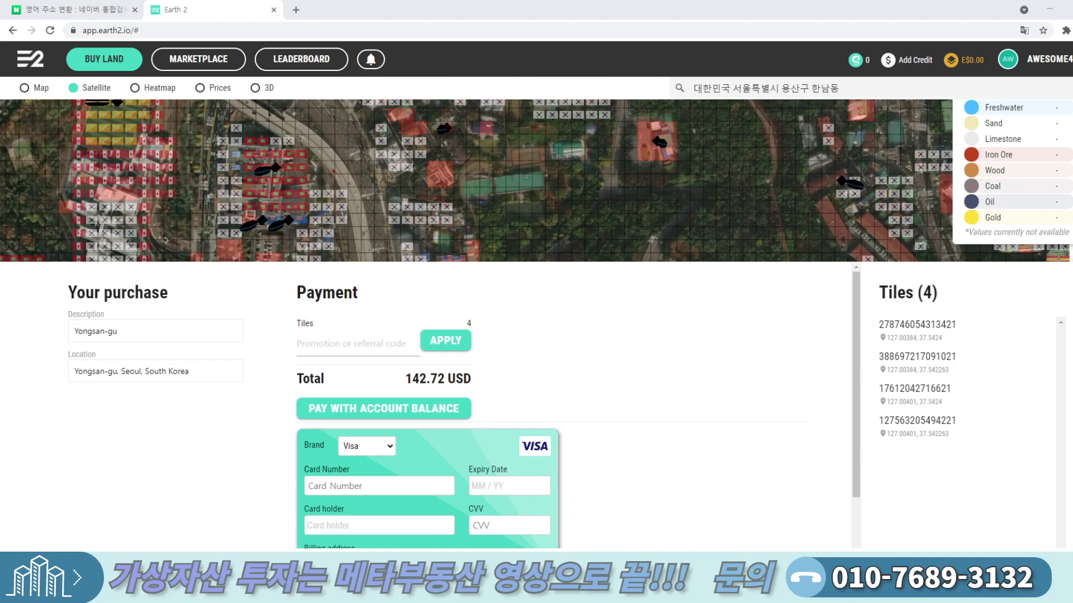
- Log out, sign in to another account, and go to its profile page
click(1050, 59)
click(1027, 300)
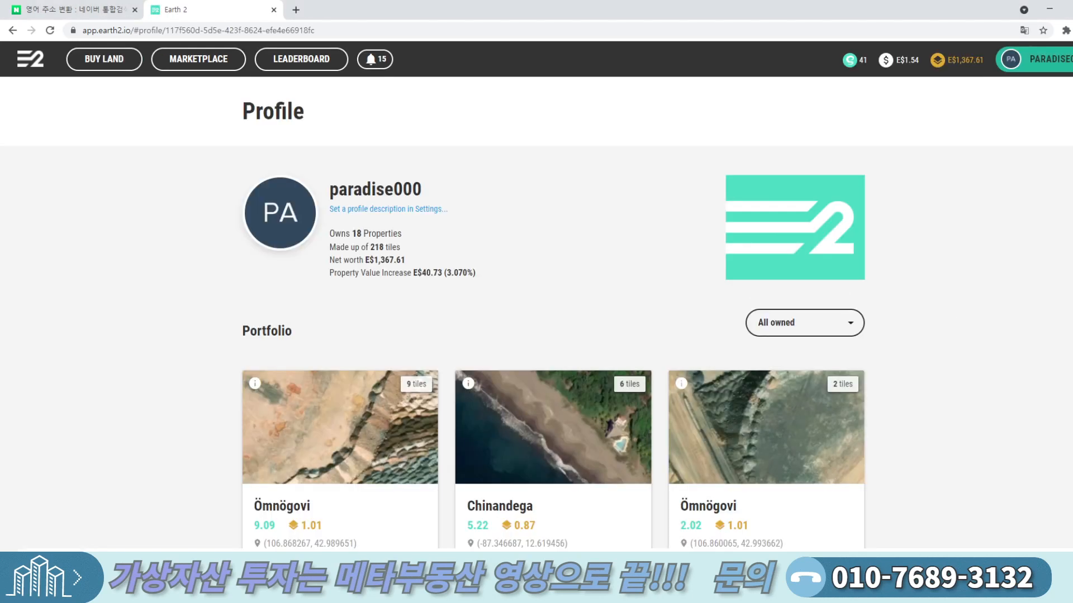
click(1062, 61)
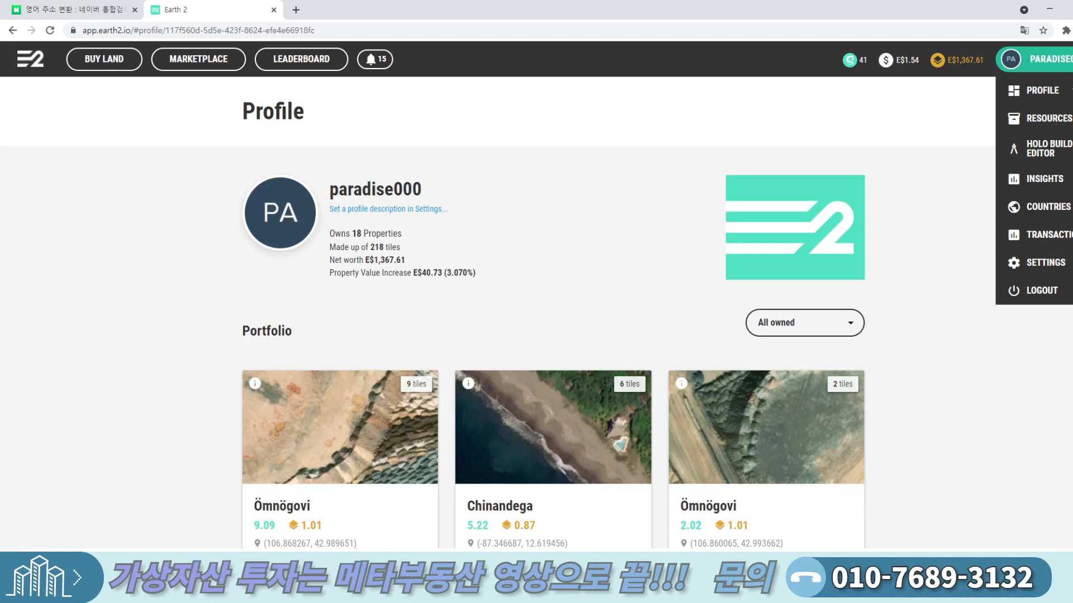
click(1066, 94)
- Browse the portfolio and open the 4-tile Urban Honolulu property deed
scroll(670, 302, down, 3)
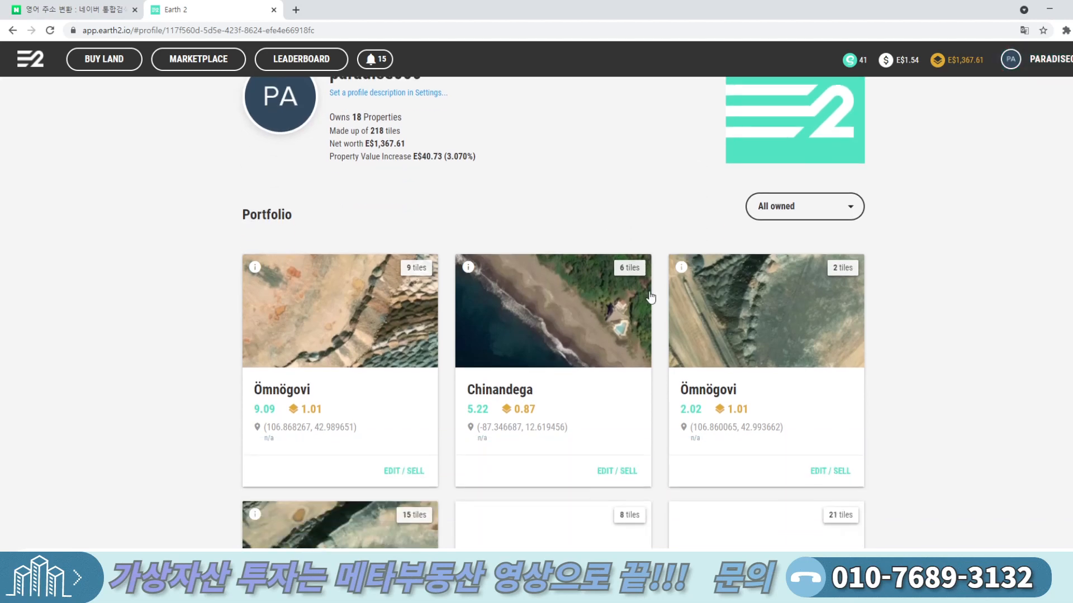
scroll(654, 303, down, 10)
scroll(634, 303, down, 6)
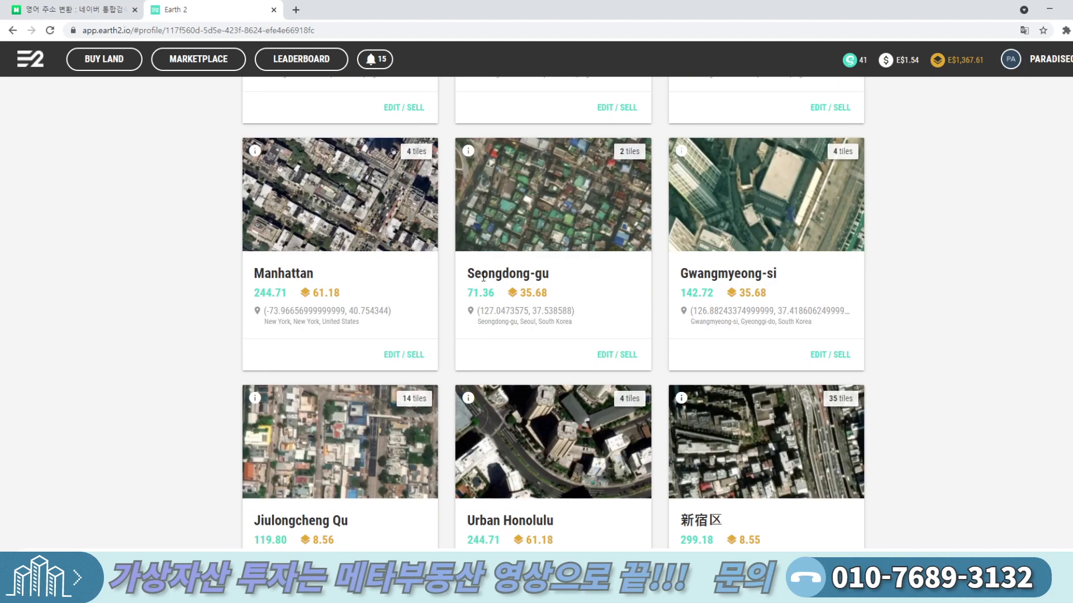
scroll(367, 277, up, 2)
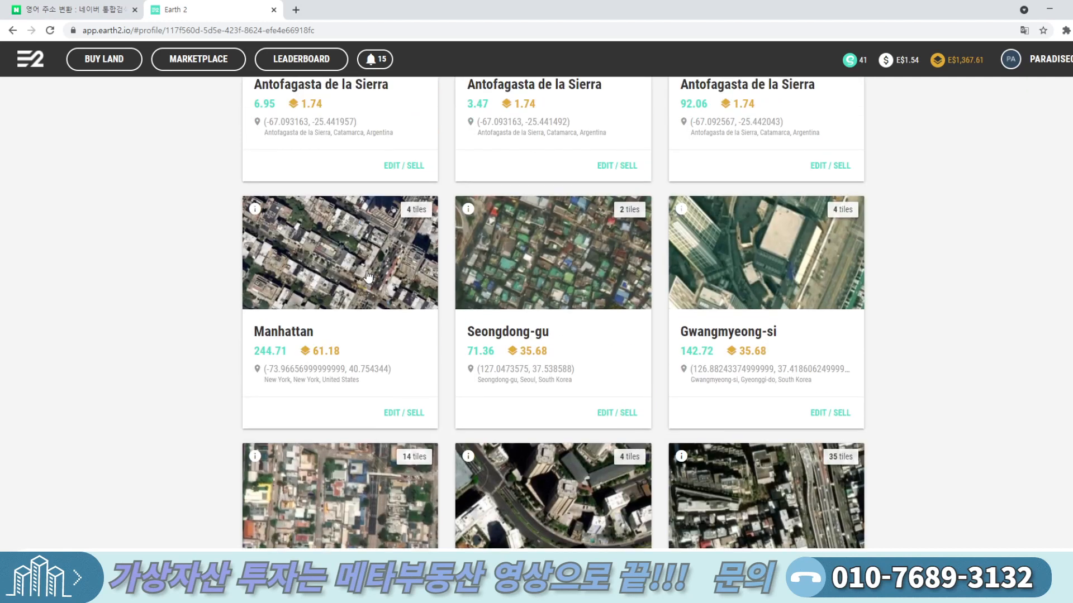
scroll(489, 290, down, 2)
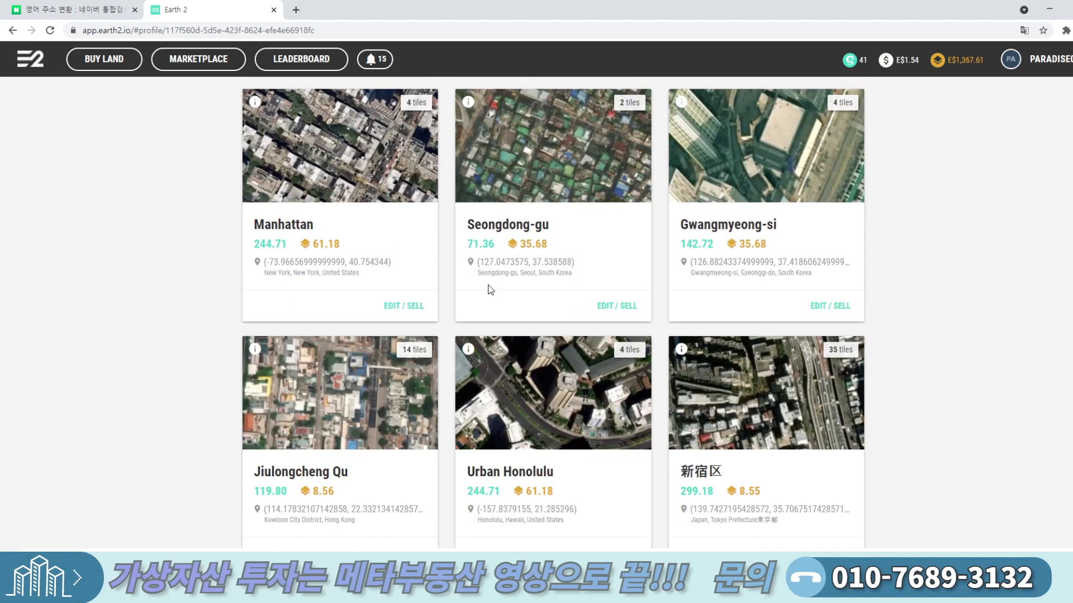
click(551, 354)
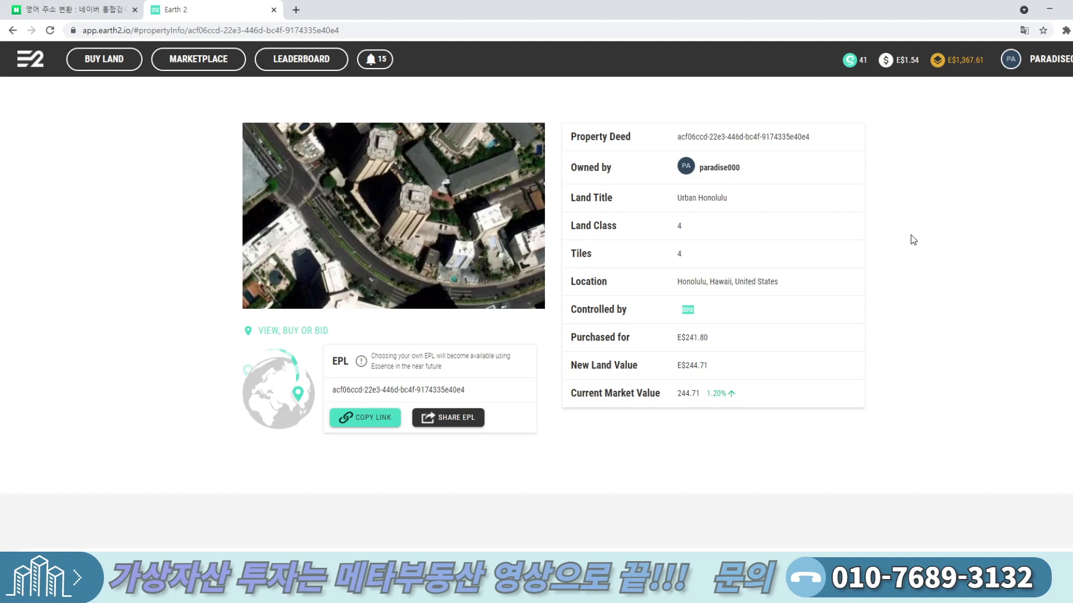
- Translate the Urban Honolulu deed page into Korean and dismiss the translation prompt
right_click(937, 226)
click(996, 351)
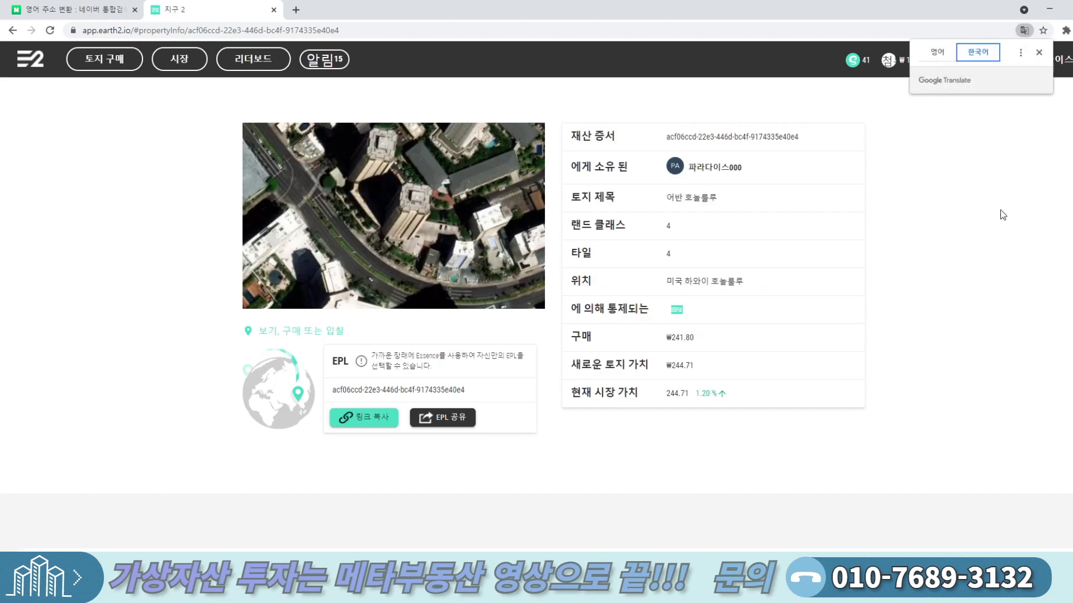
click(1039, 52)
- Mark up the deed label, owner, land title, building, location and EPL identifier, then clear the marks
mouse_move(626, 140)
mouse_down()
mouse_move(642, 119)
mouse_move(609, 143)
mouse_up()
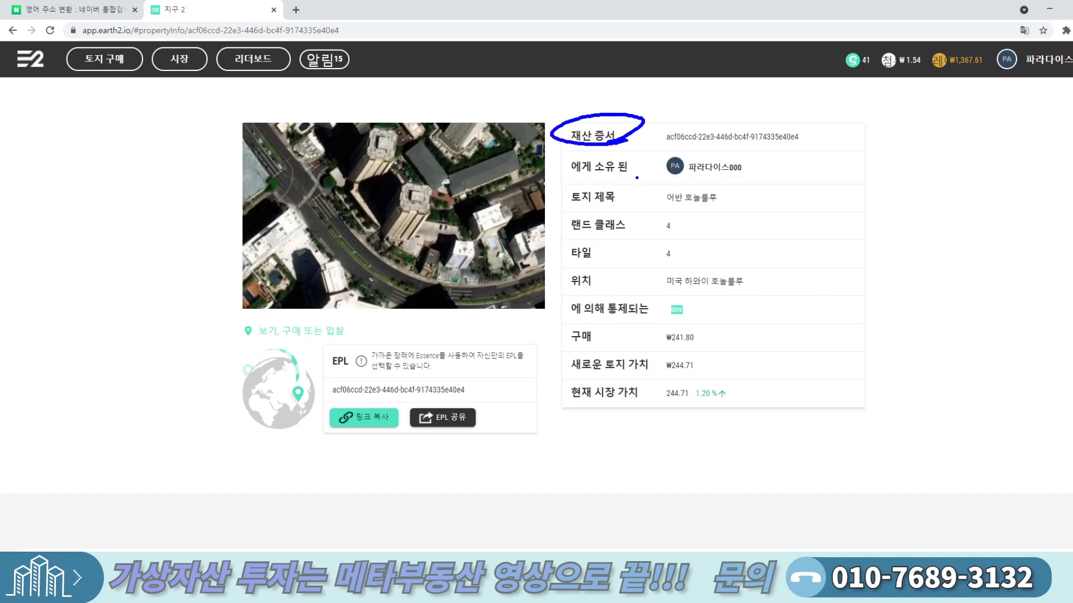
mouse_move(564, 176)
mouse_down()
mouse_move(739, 177)
mouse_move(751, 160)
mouse_move(660, 160)
mouse_move(657, 172)
mouse_up()
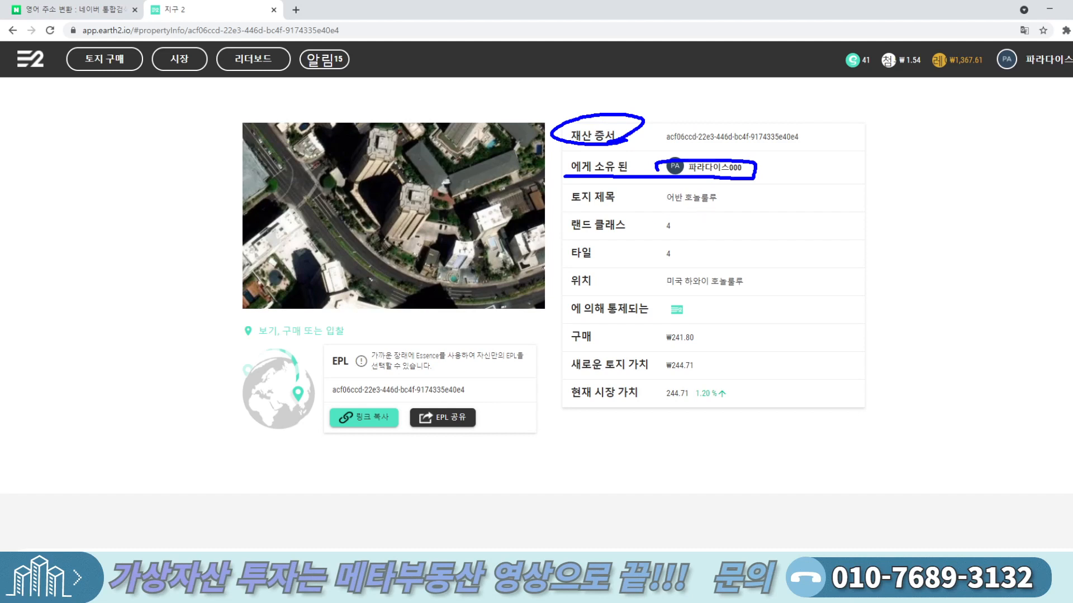
mouse_move(732, 205)
mouse_down()
mouse_move(666, 202)
mouse_move(727, 188)
mouse_move(726, 203)
mouse_up()
mouse_move(358, 150)
mouse_down()
mouse_move(359, 226)
mouse_move(424, 210)
mouse_move(370, 229)
mouse_up()
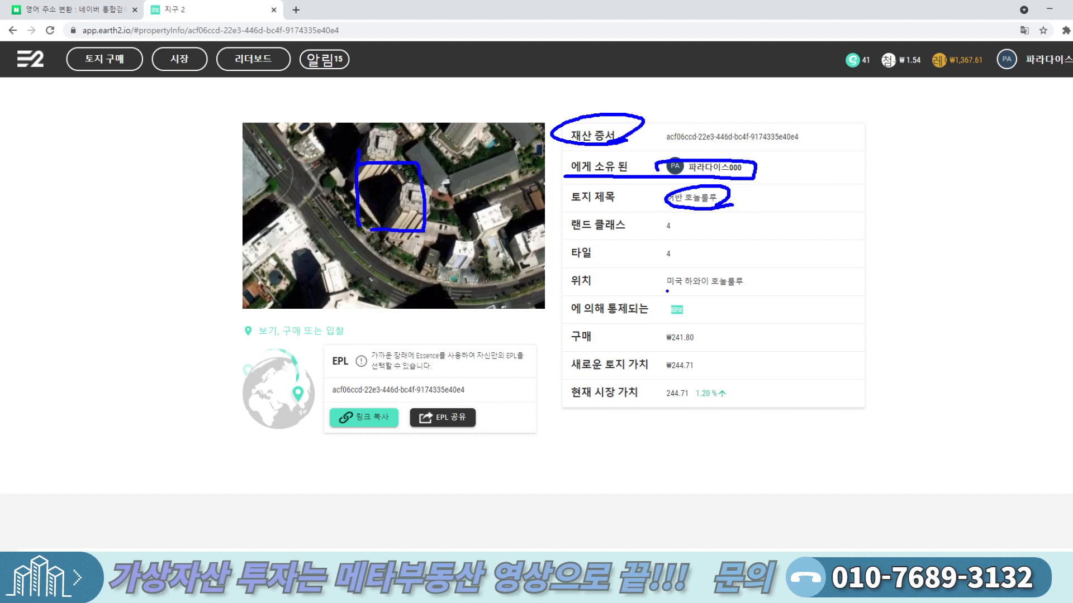
drag(667, 290, 751, 290)
mouse_move(482, 401)
mouse_down()
mouse_move(326, 380)
mouse_move(471, 379)
mouse_move(471, 399)
mouse_up()
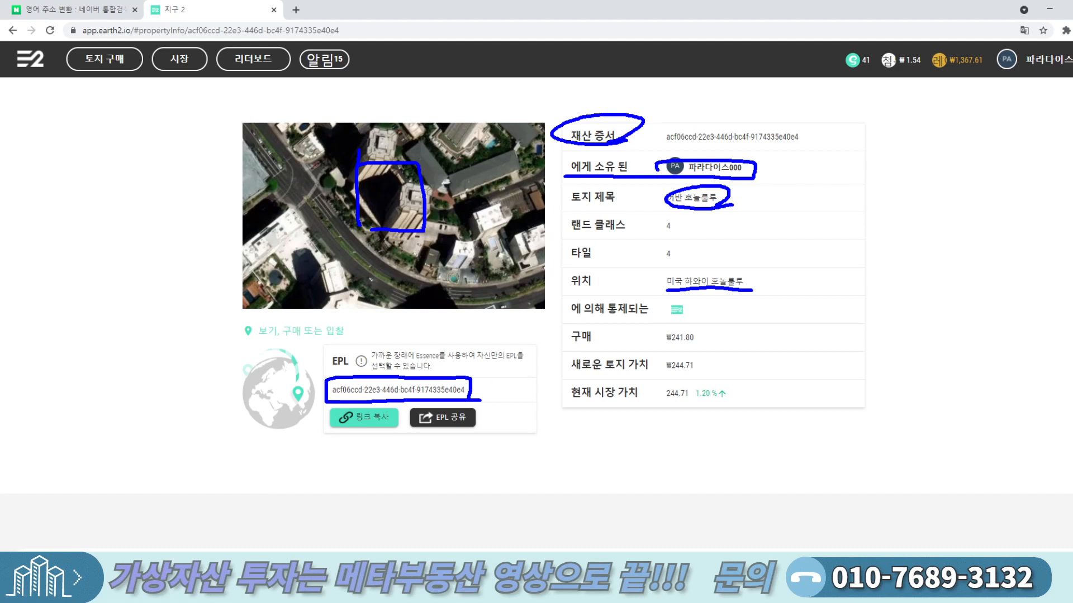
key(Escape)
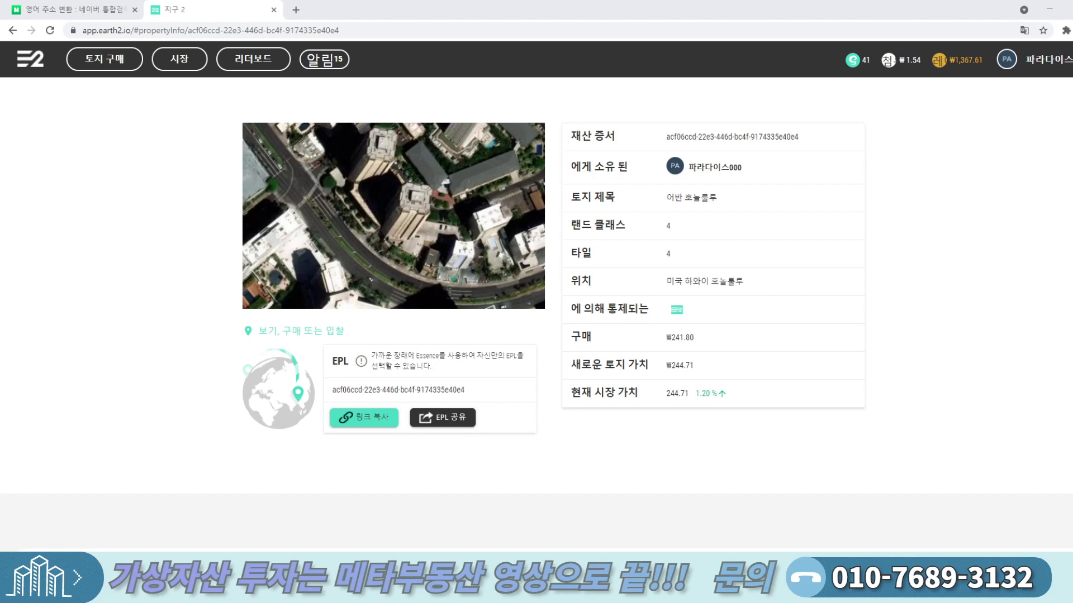
right_click(65, 300)
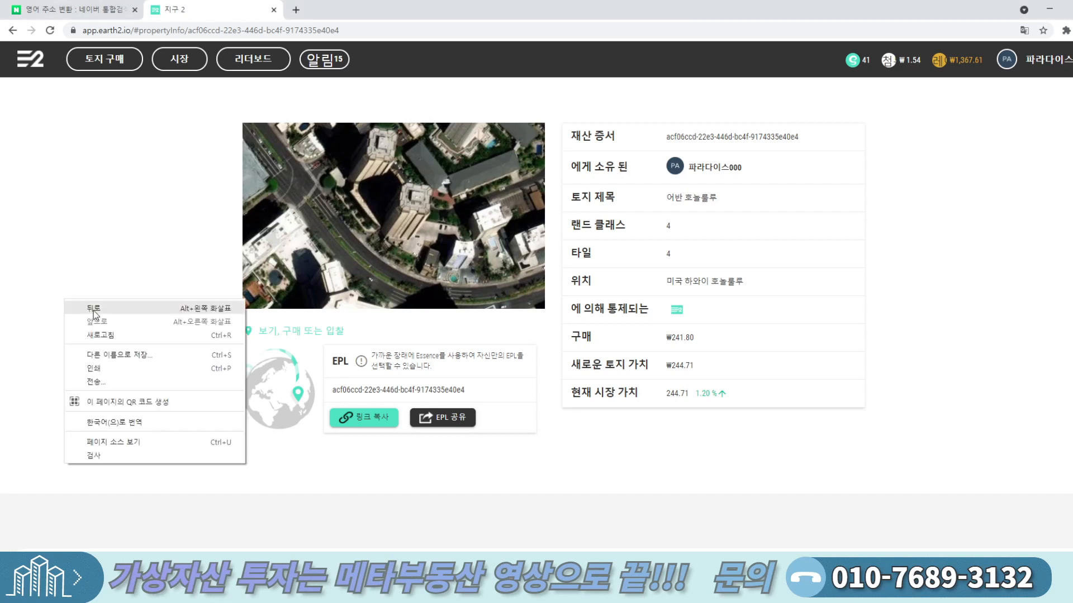
click(110, 422)
right_click(11, 282)
click(67, 377)
click(1039, 52)
scroll(699, 295, down, 1)
scroll(704, 302, down, 3)
scroll(715, 313, up, 4)
scroll(729, 282, down, 2)
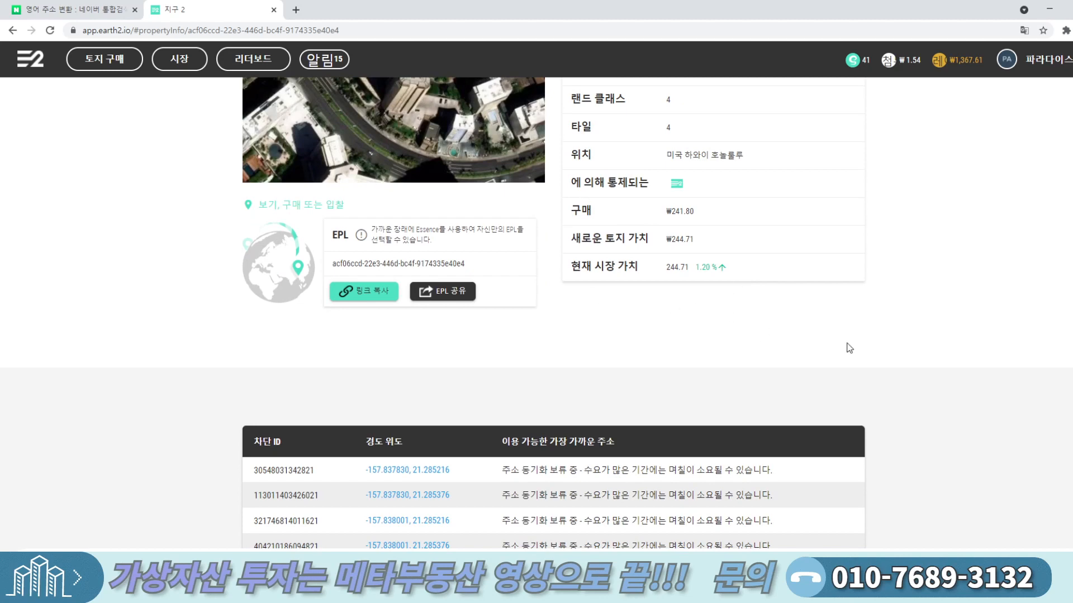
scroll(893, 357, up, 2)
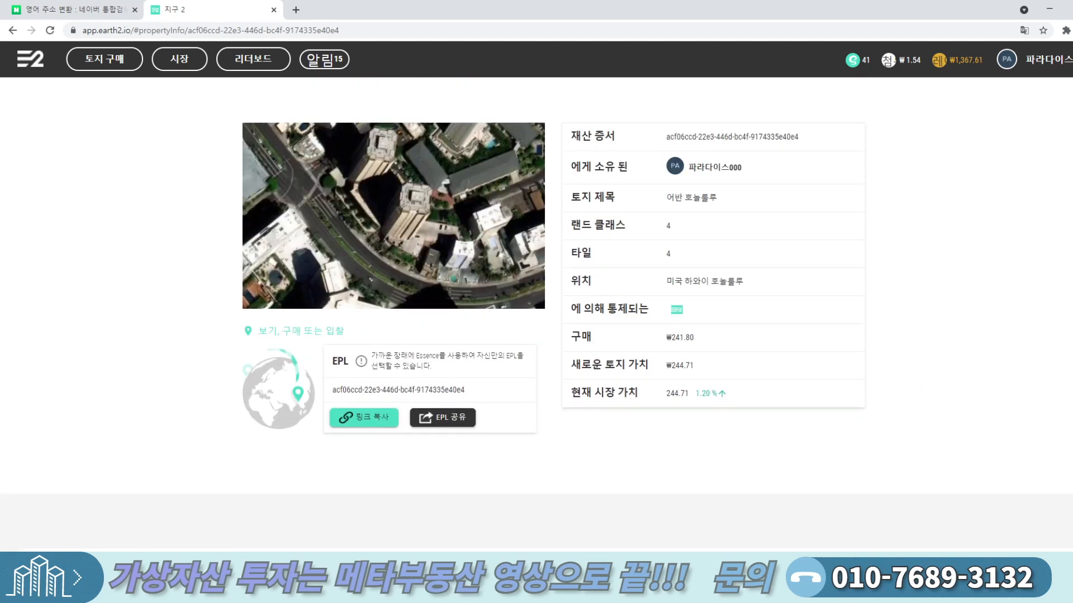